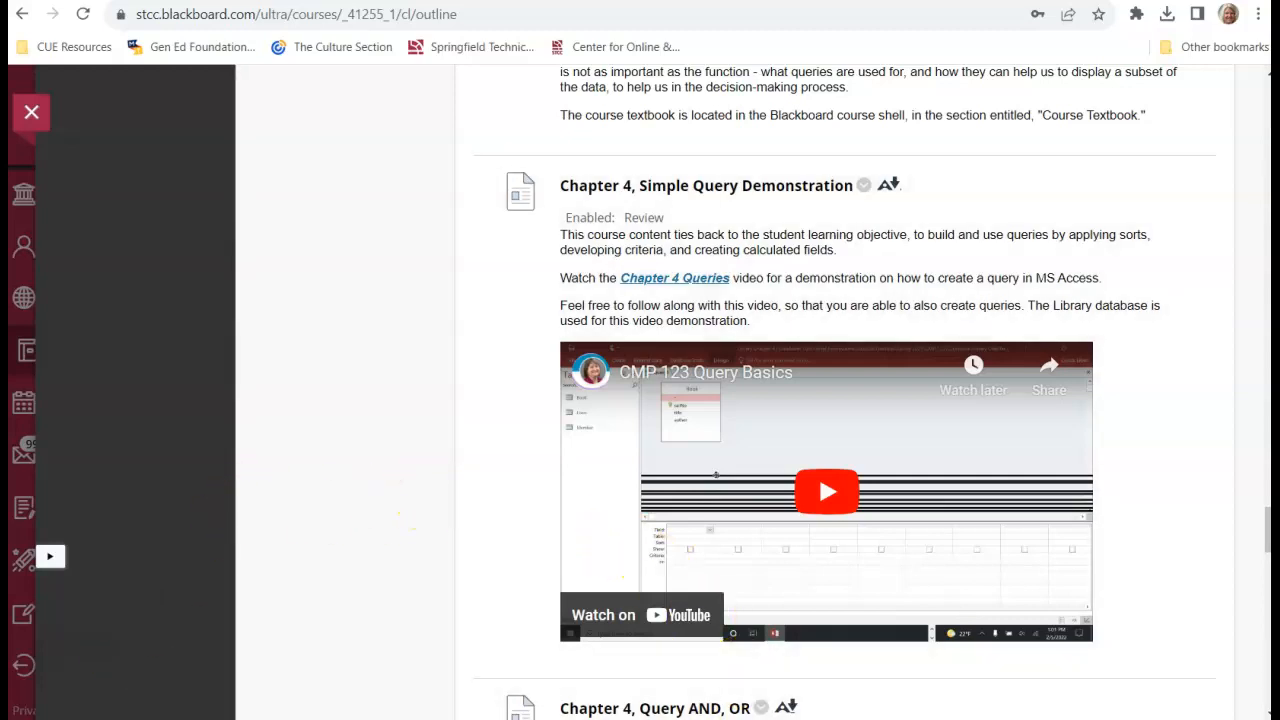
# - Switch to the library database in Access, widen the Navigation Pane and show All Access Objects in it
pyautogui.moveTo(785, 719)
pyautogui.click(785, 665)
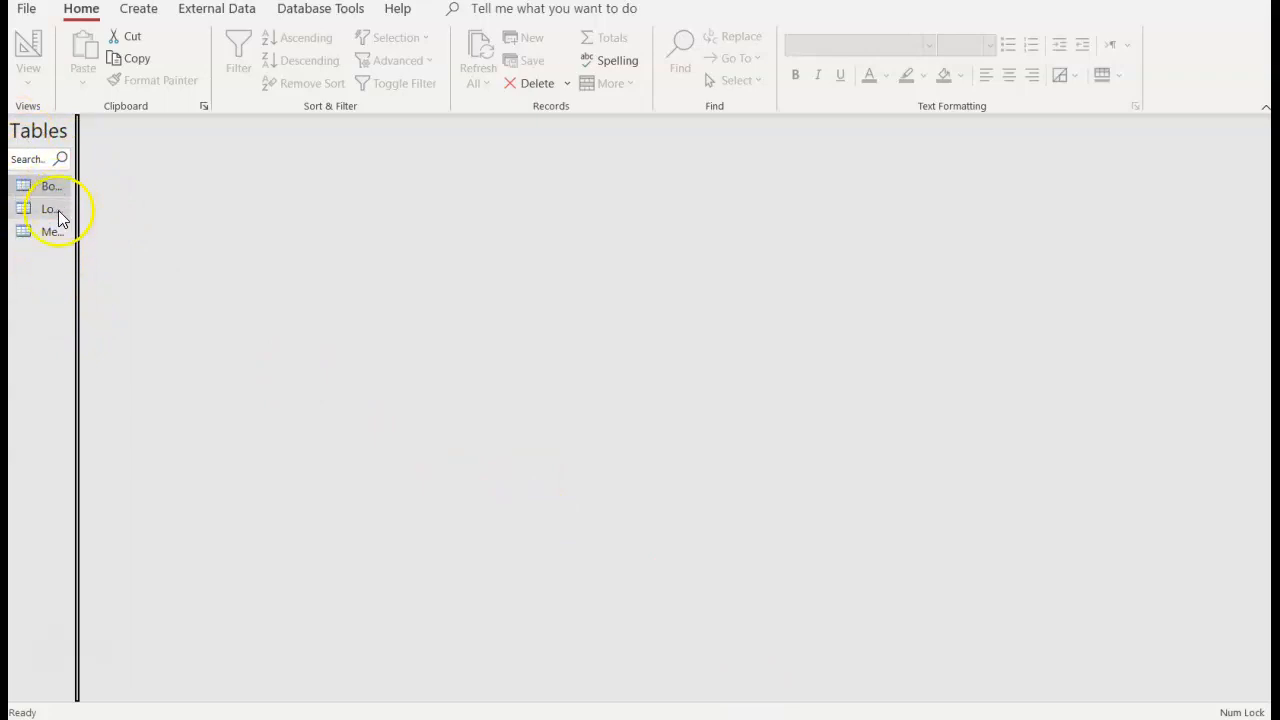
pyautogui.moveTo(76, 267); pyautogui.dragTo(203, 270)
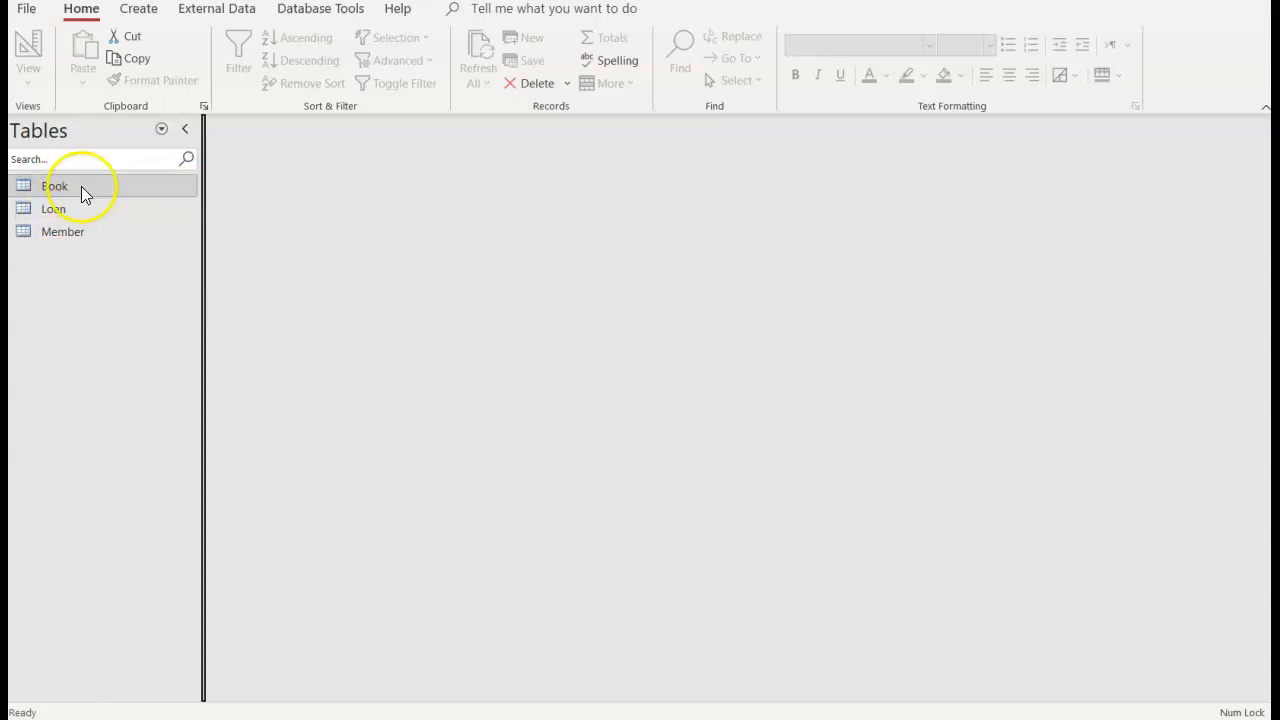
pyautogui.click(161, 129)
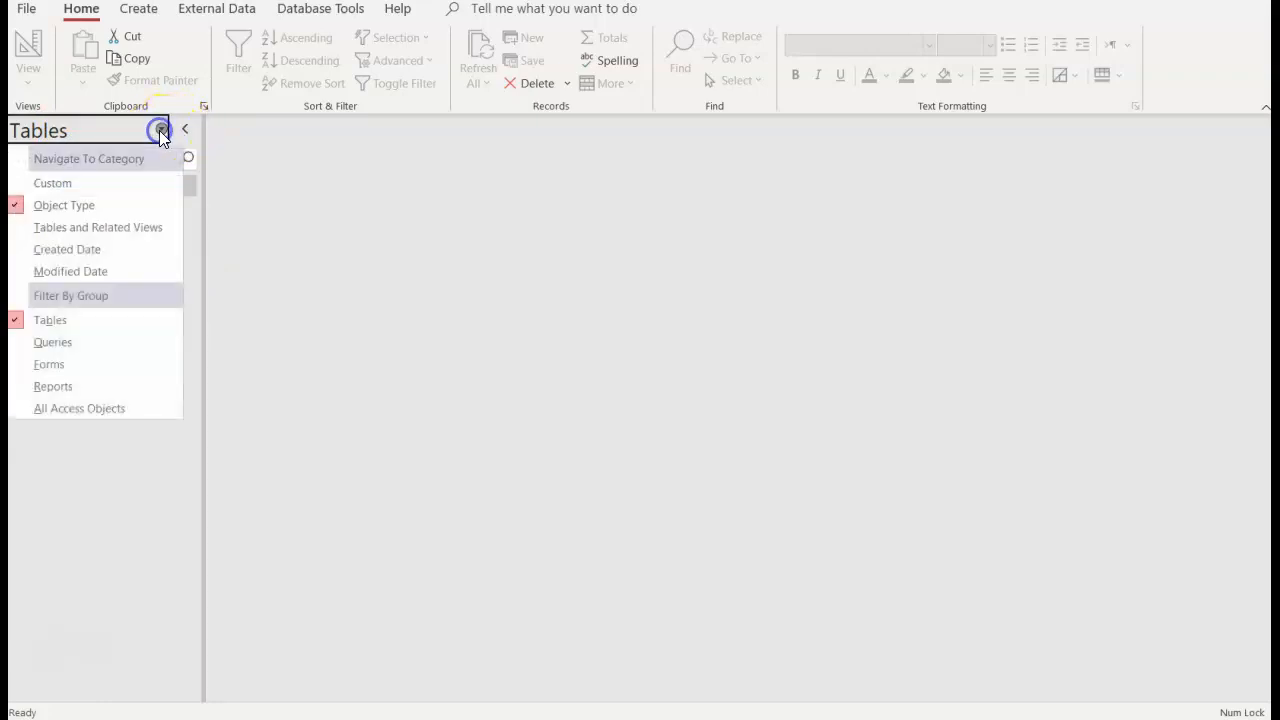
pyautogui.click(91, 412)
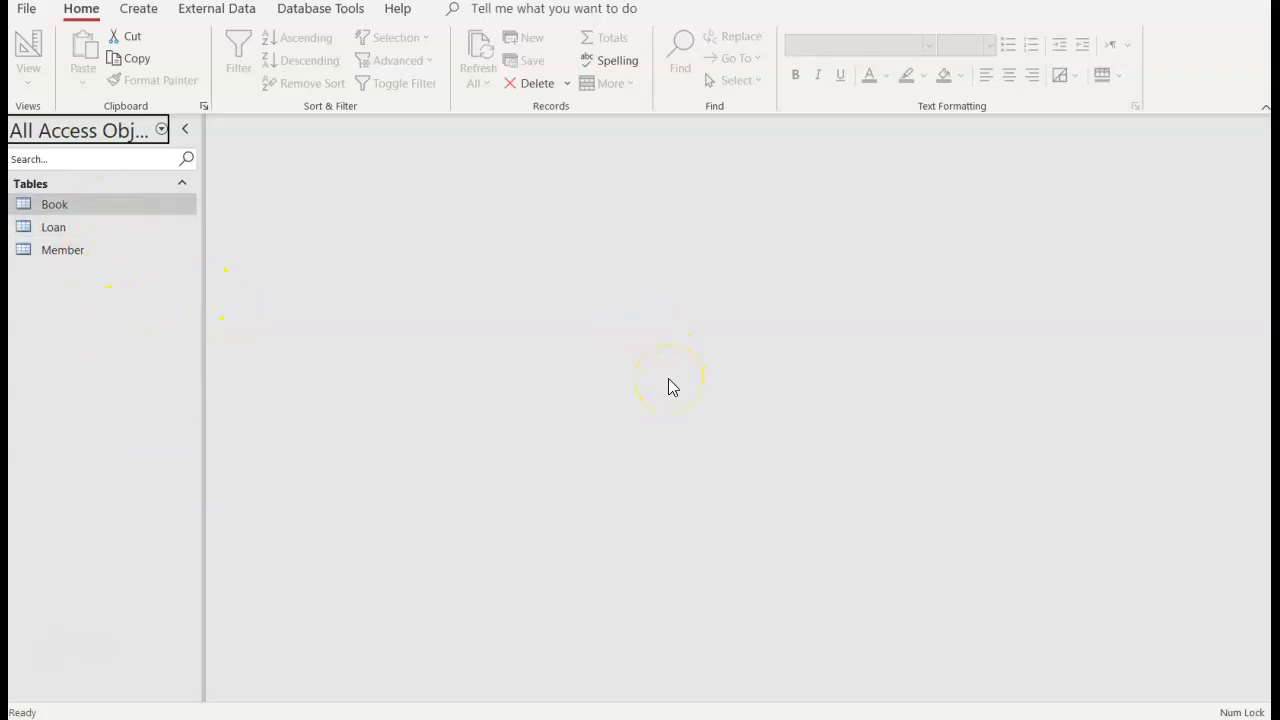
# - Open the Book, Loan and Member tables in turn to review their fields and records
pyautogui.doubleClick(73, 205)
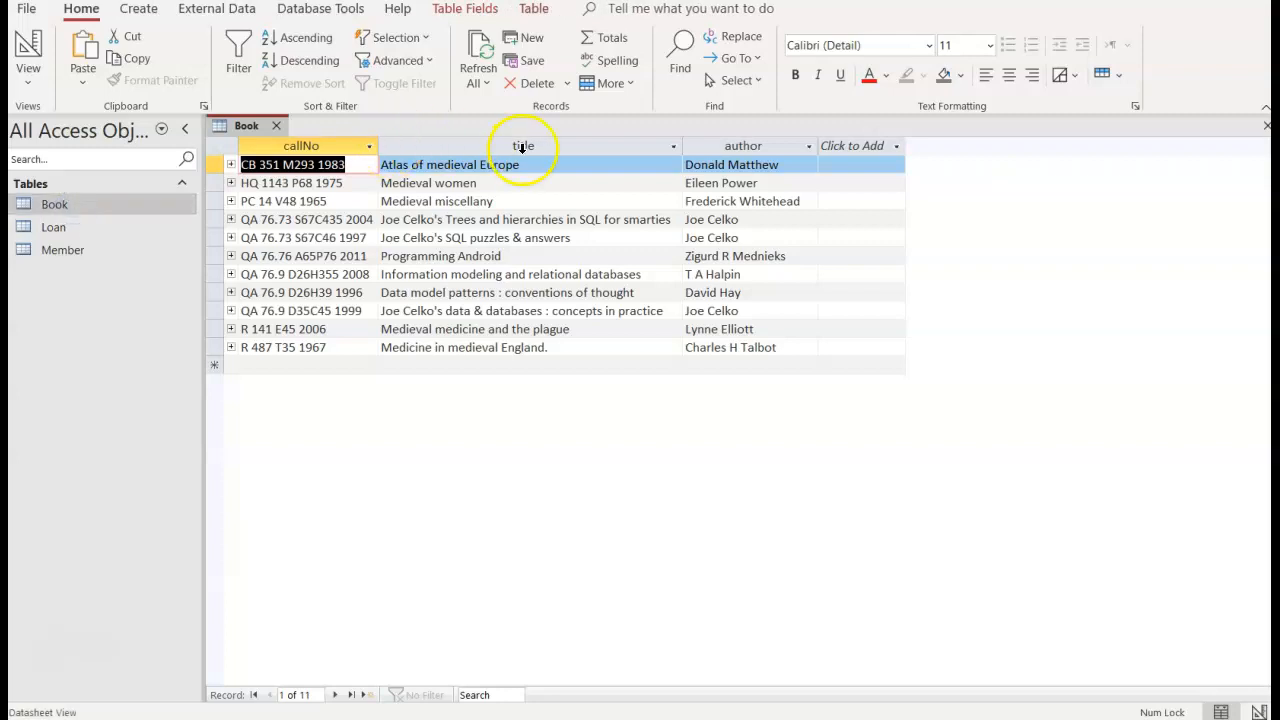
pyautogui.click(44, 228)
pyautogui.doubleClick(44, 228)
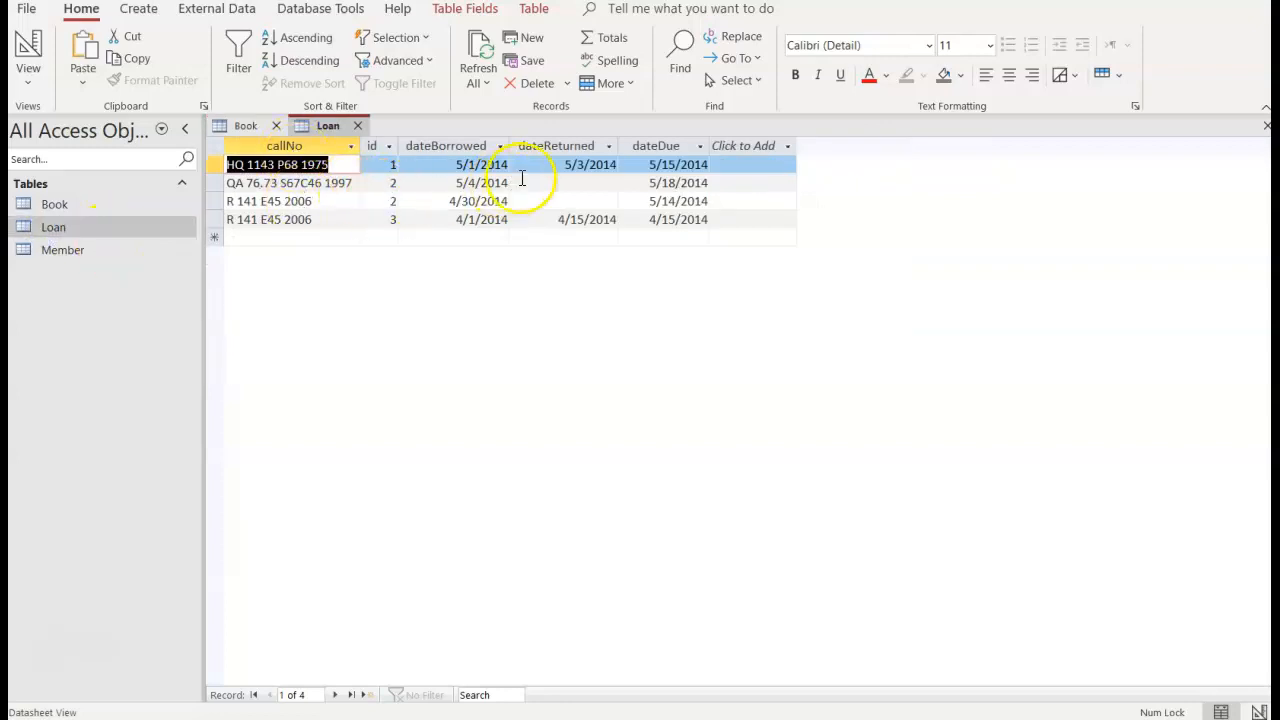
pyautogui.rightClick(74, 259)
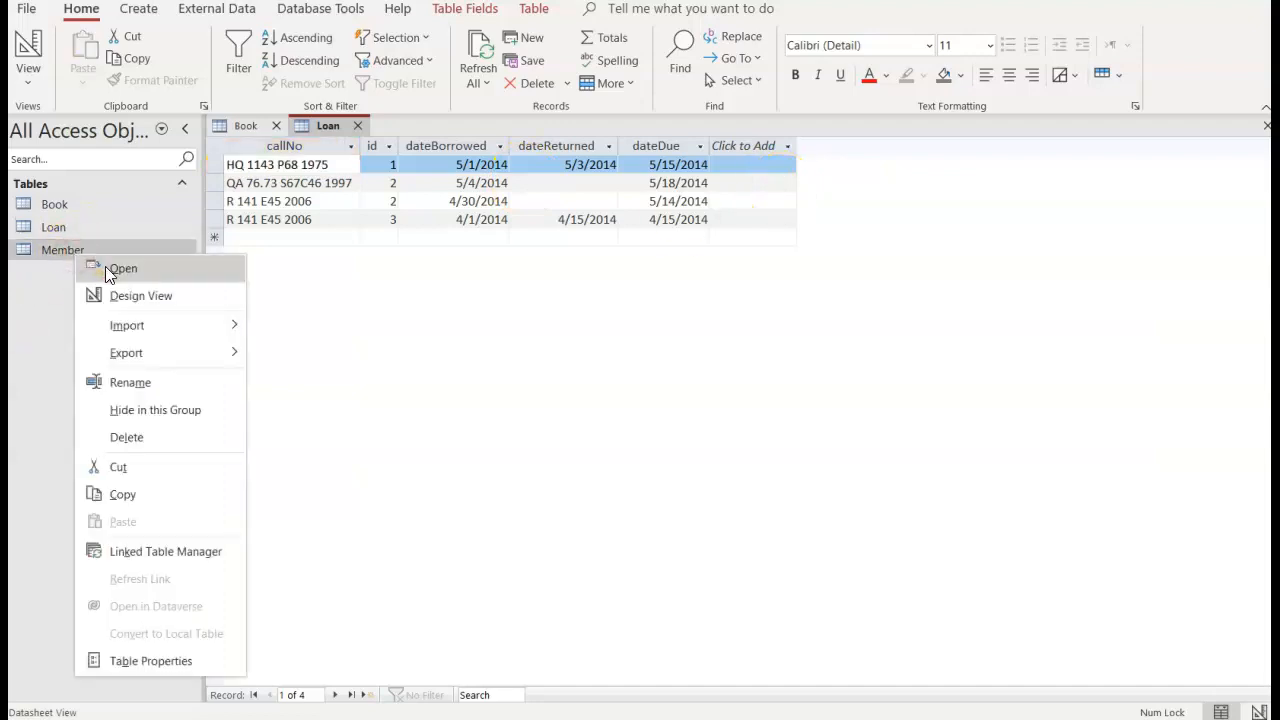
pyautogui.click(105, 266)
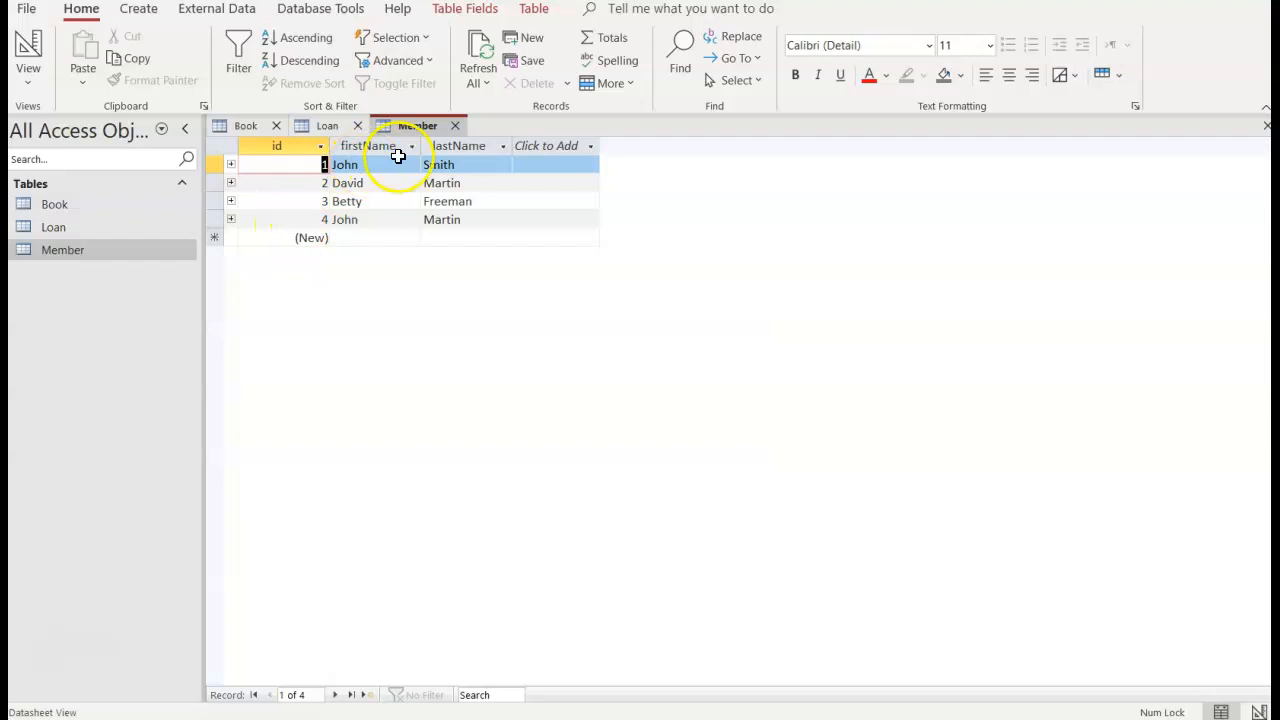
# - Close the Member, Loan and Book tables
pyautogui.click(455, 126)
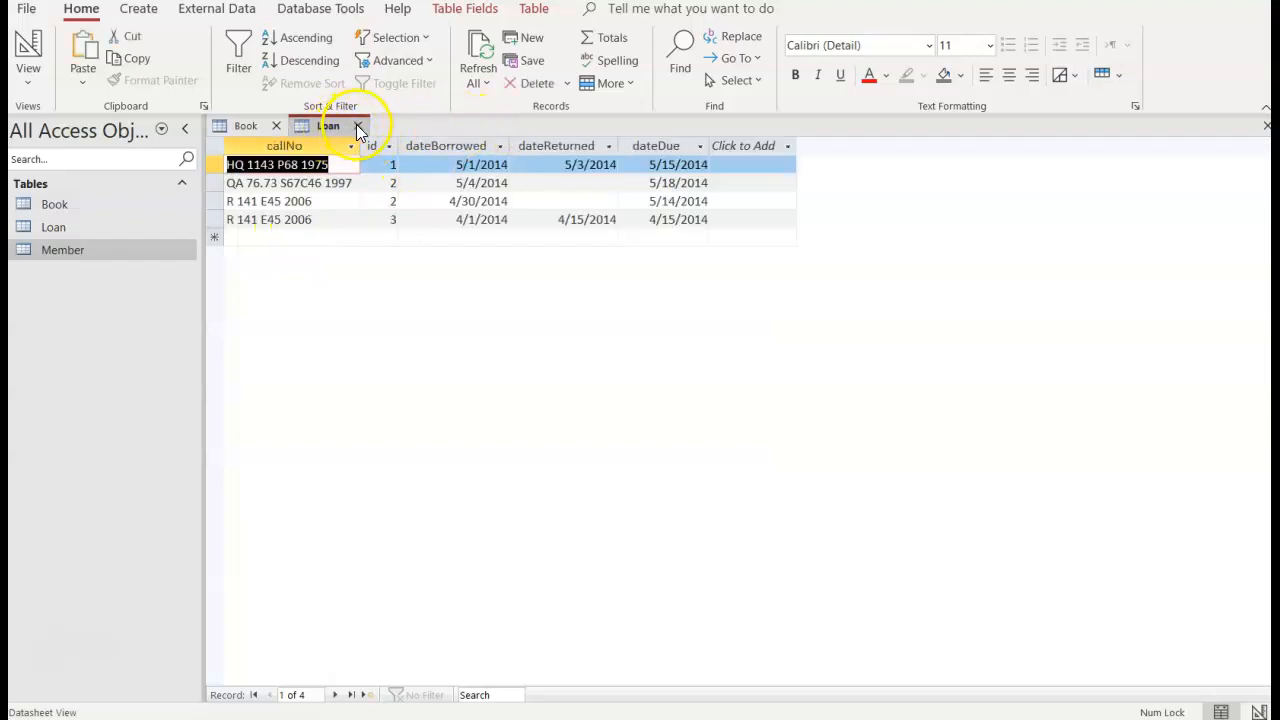
pyautogui.click(358, 126)
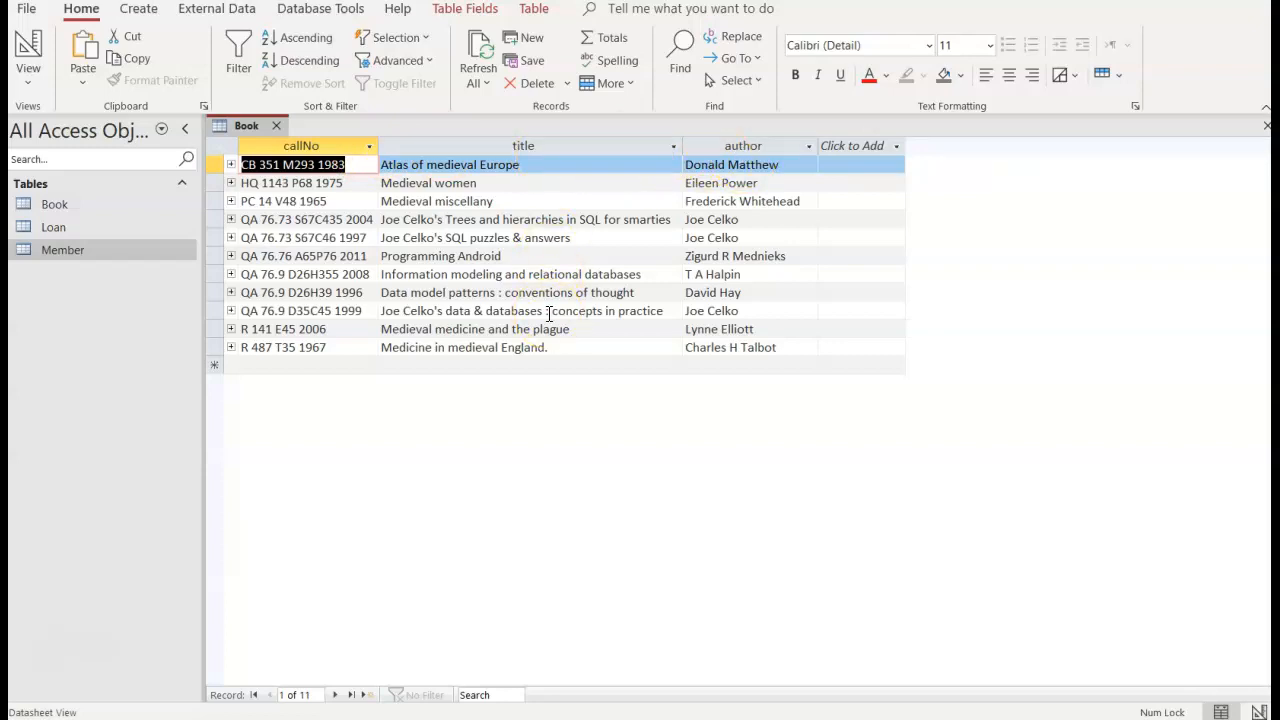
pyautogui.click(277, 126)
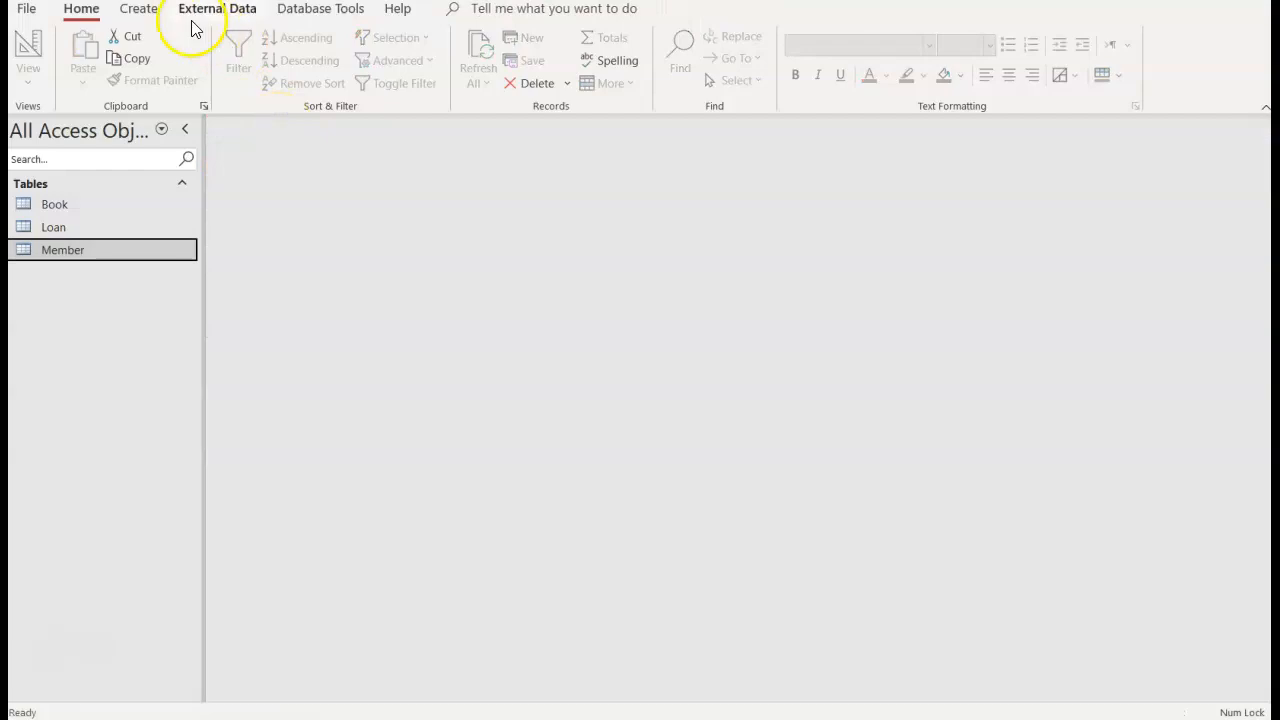
# - Create a new query in Query Design and add the Book table to it
pyautogui.click(150, 11)
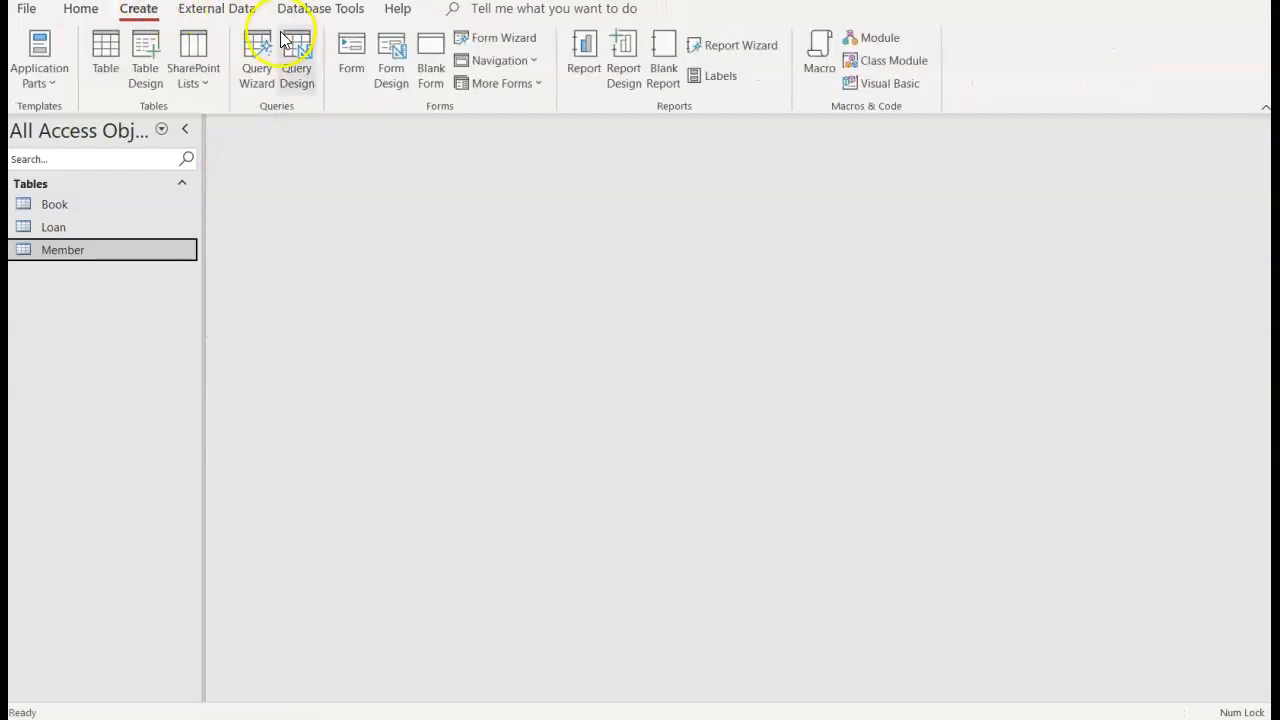
pyautogui.click(296, 80)
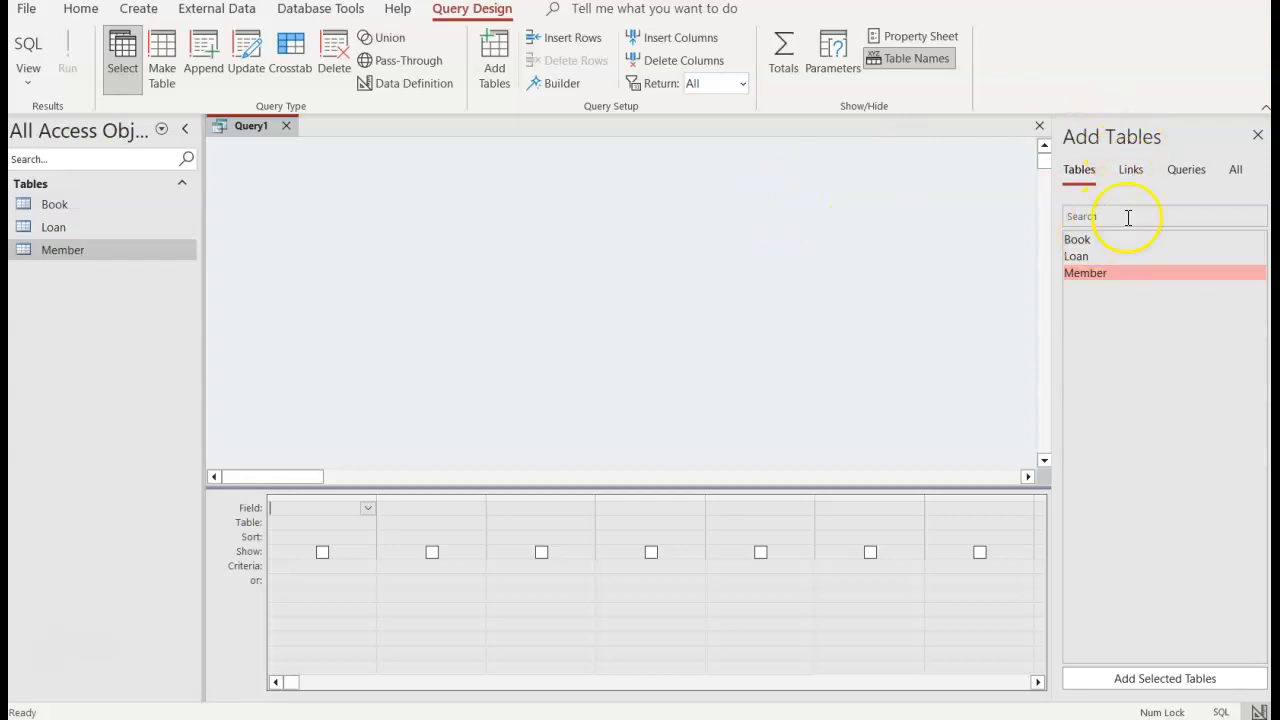
pyautogui.click(1188, 172)
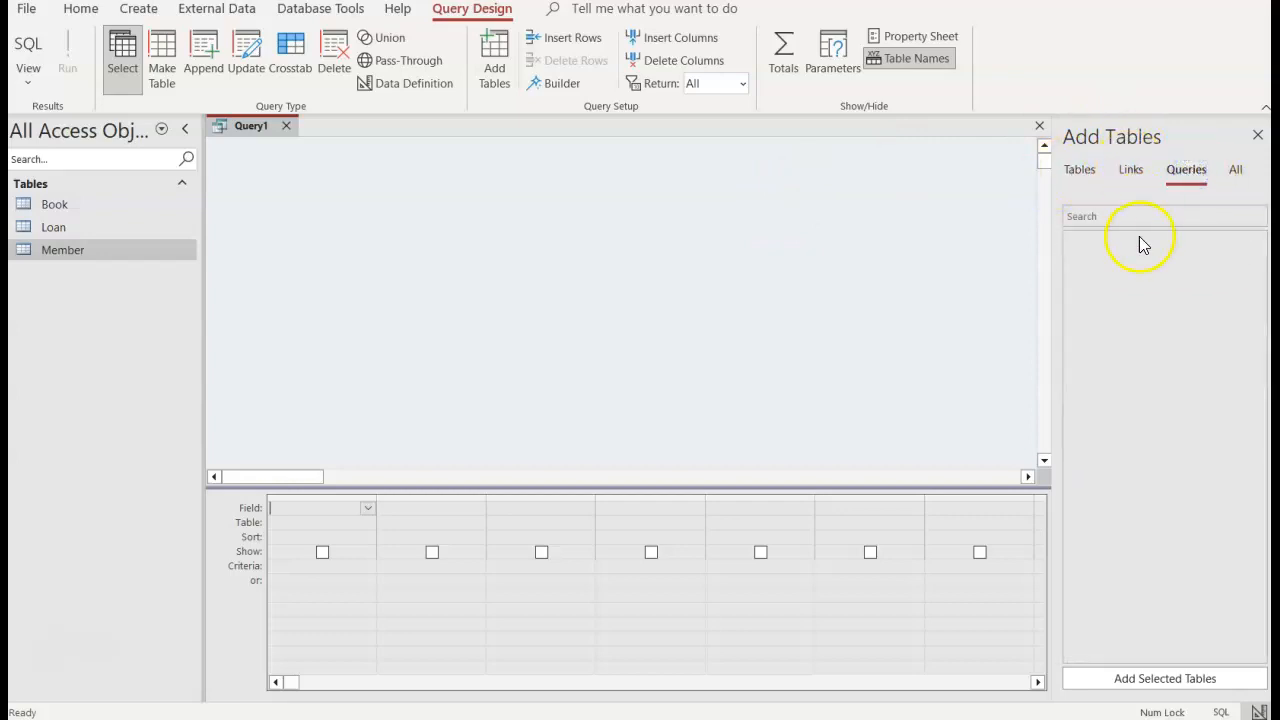
pyautogui.click(1079, 174)
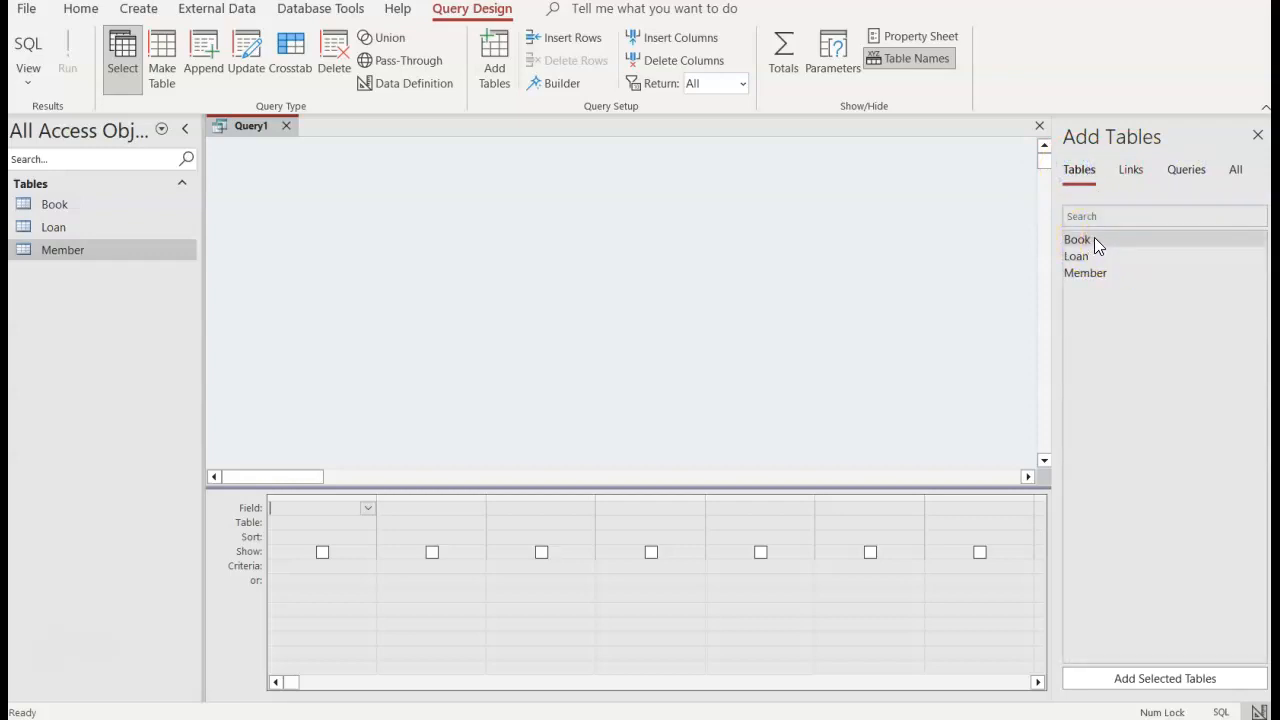
pyautogui.doubleClick(1094, 240)
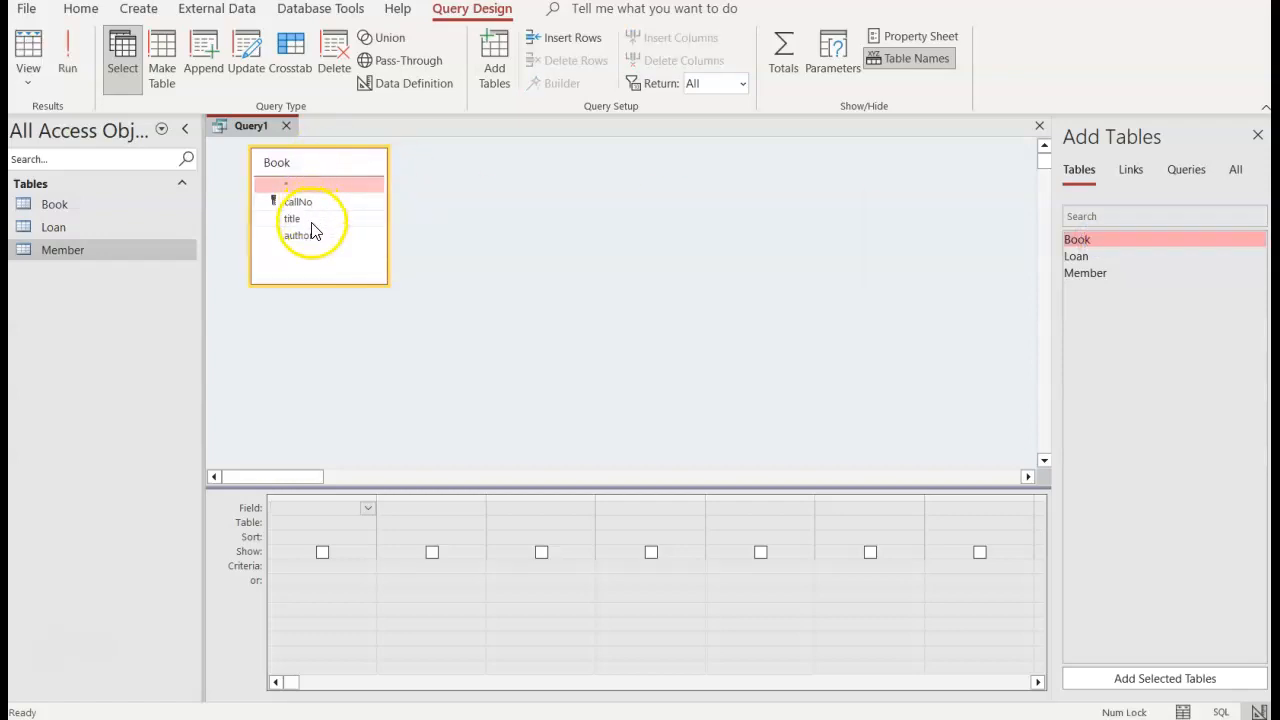
# - Add two extra copies of the Book table to the query and close the Add Tables pane
pyautogui.doubleClick(1106, 239)
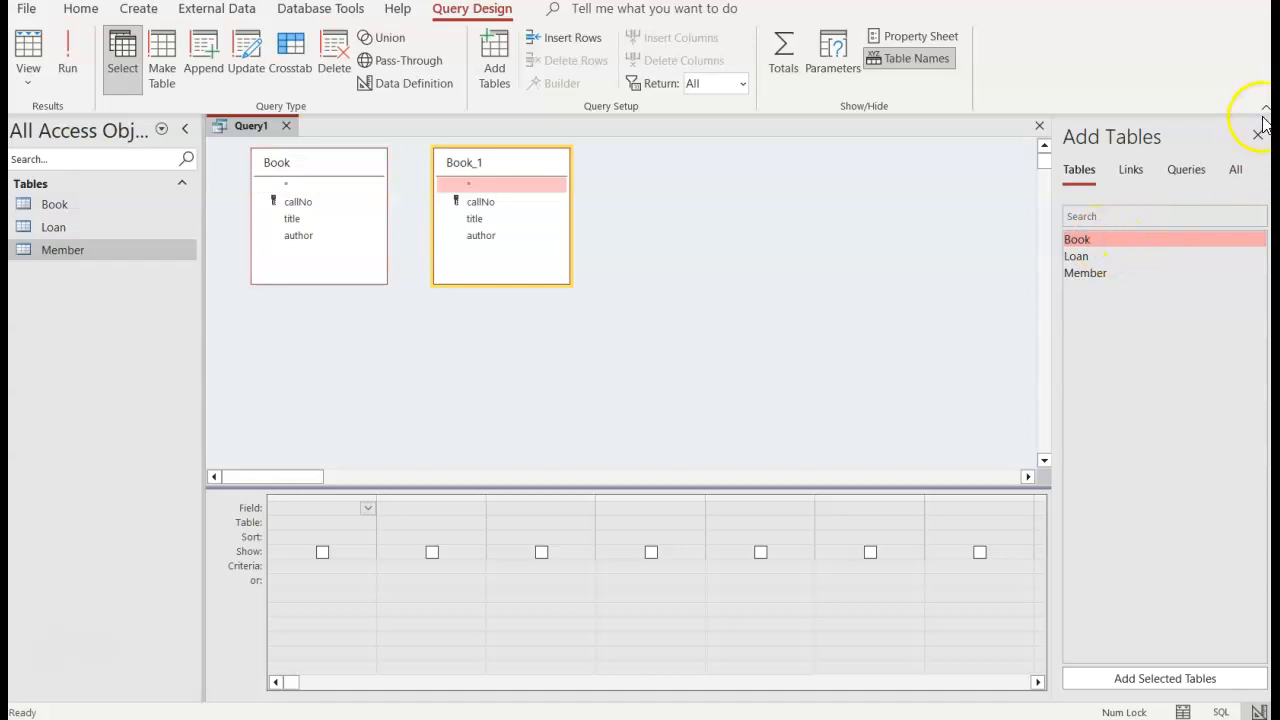
pyautogui.click(1129, 237)
pyautogui.click(1129, 237)
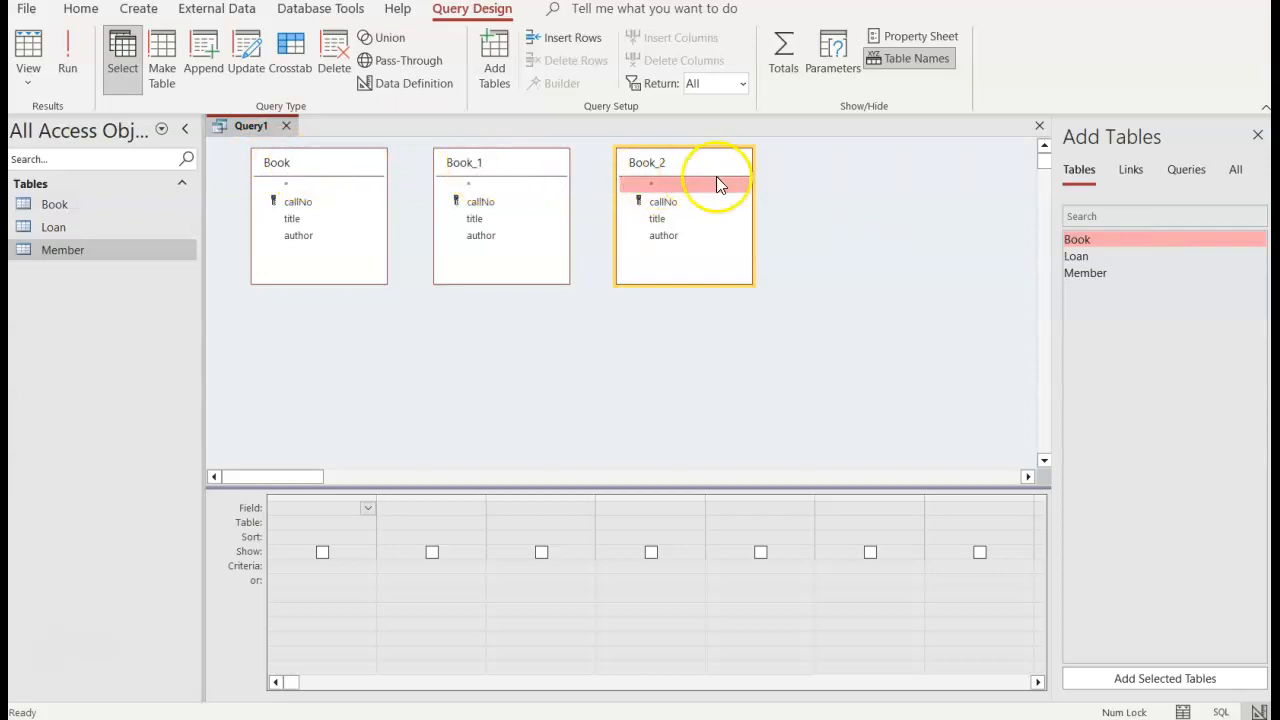
pyautogui.click(1258, 136)
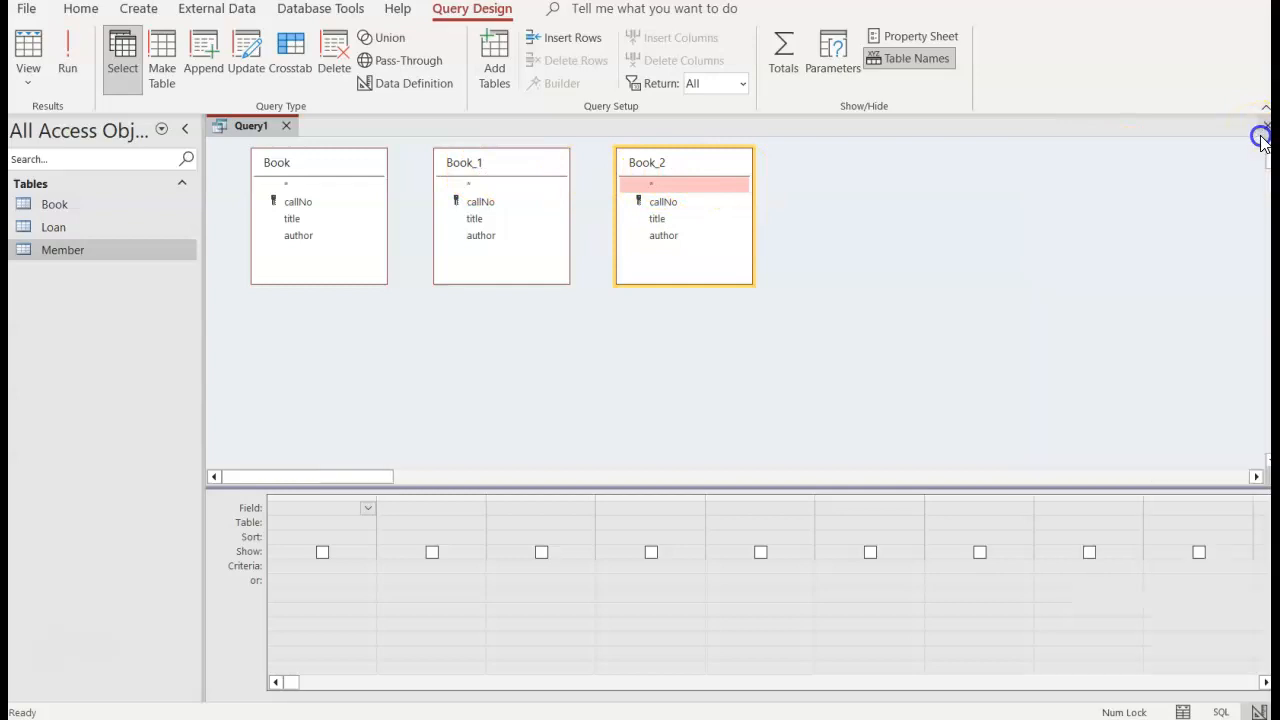
# - Remove the duplicate tables Book_1 and Book_2 from the query, keeping only Book
pyautogui.click(506, 168)
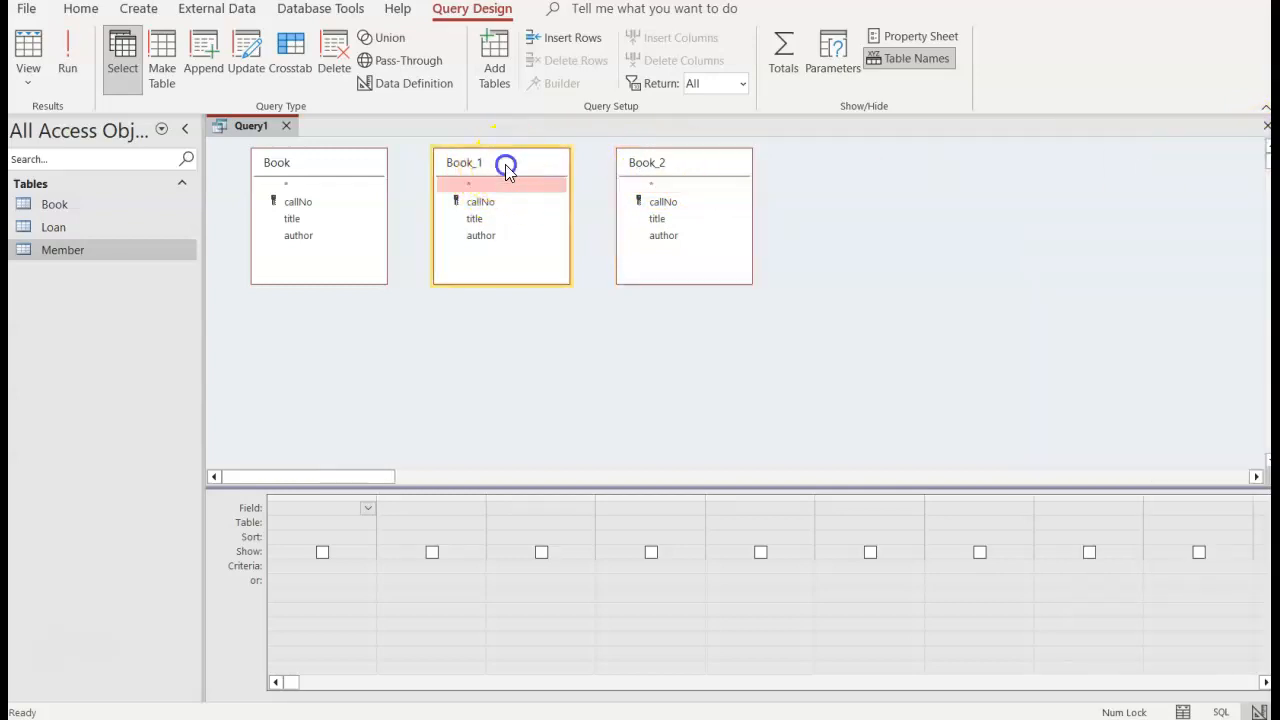
pyautogui.click(76, 10)
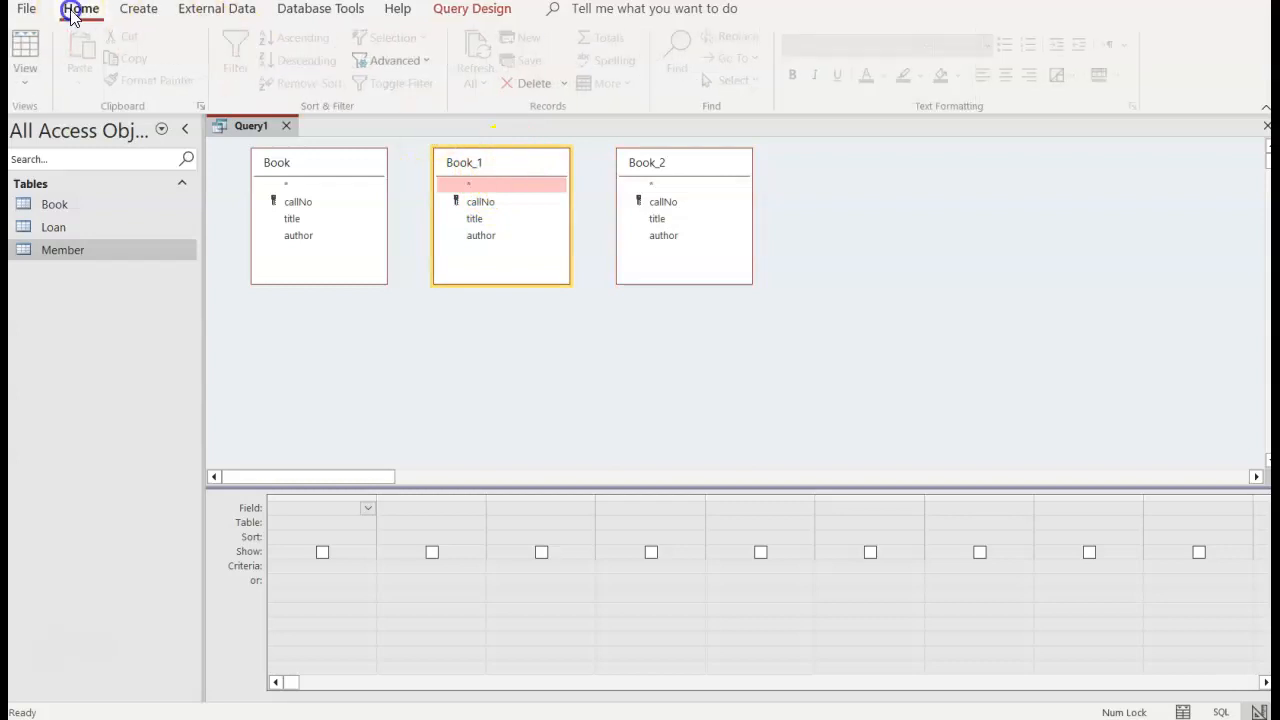
pyautogui.click(541, 88)
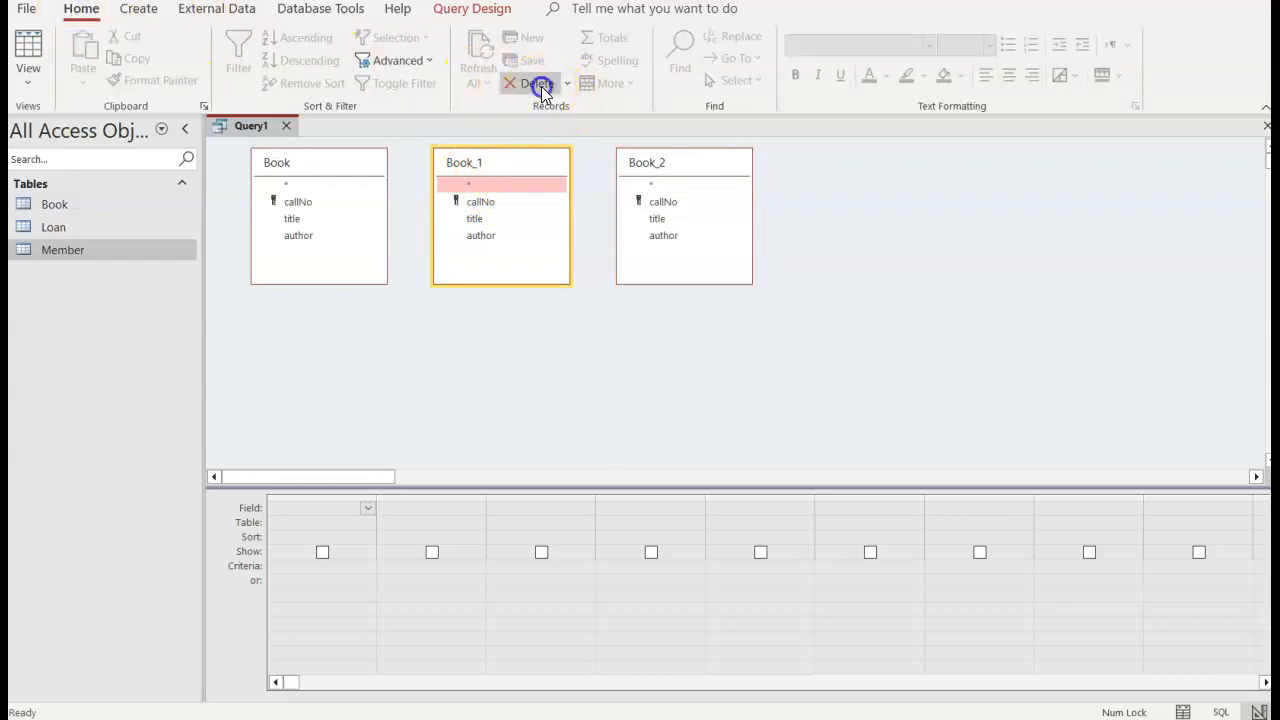
pyautogui.click(672, 158)
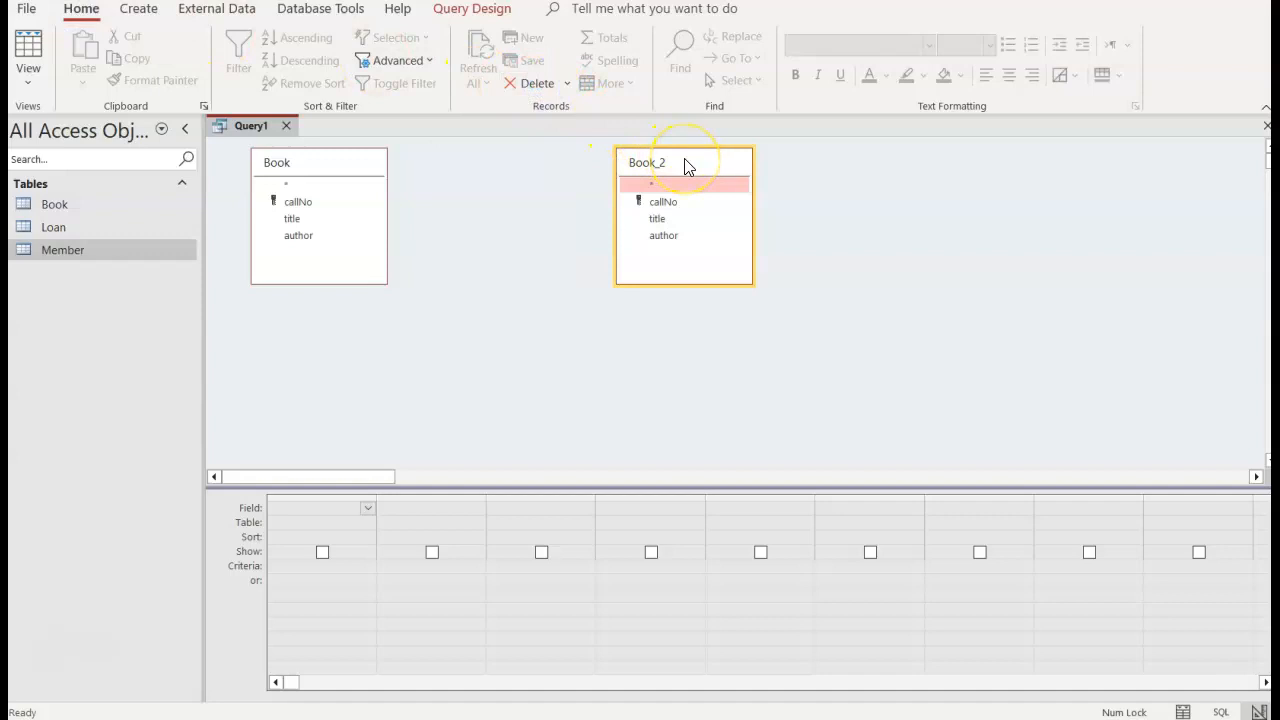
pyautogui.rightClick(686, 166)
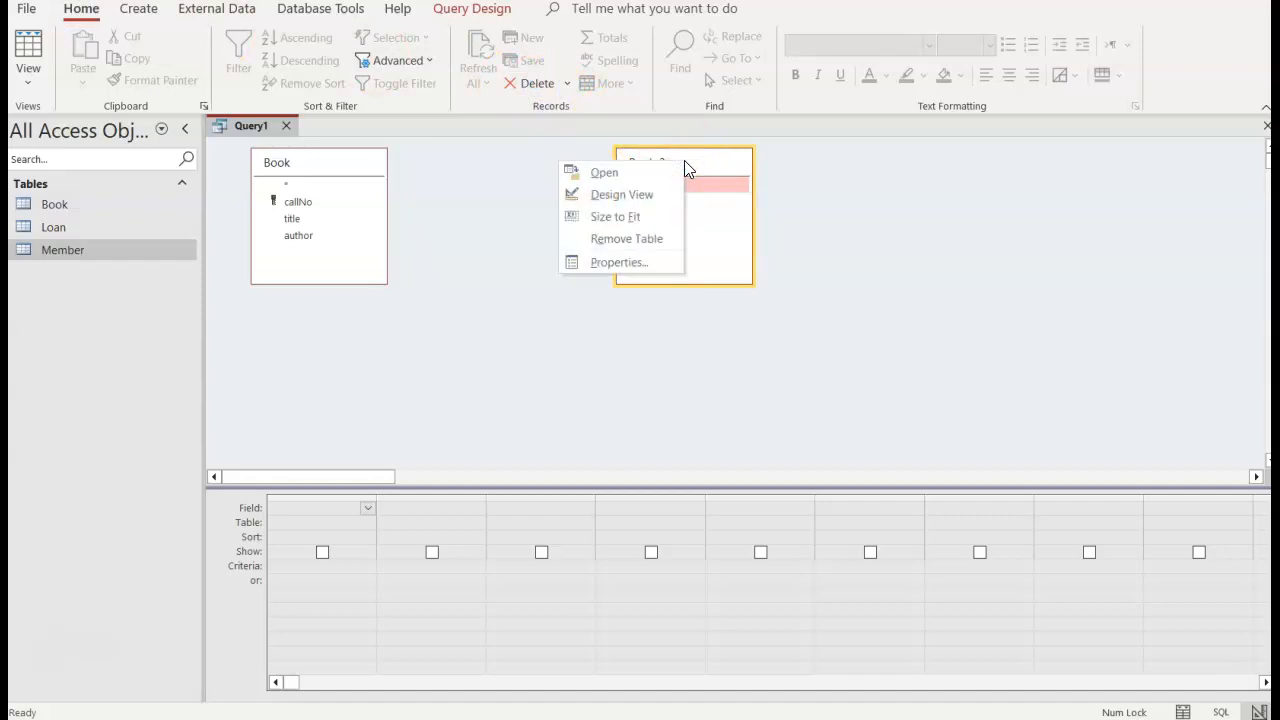
pyautogui.click(652, 239)
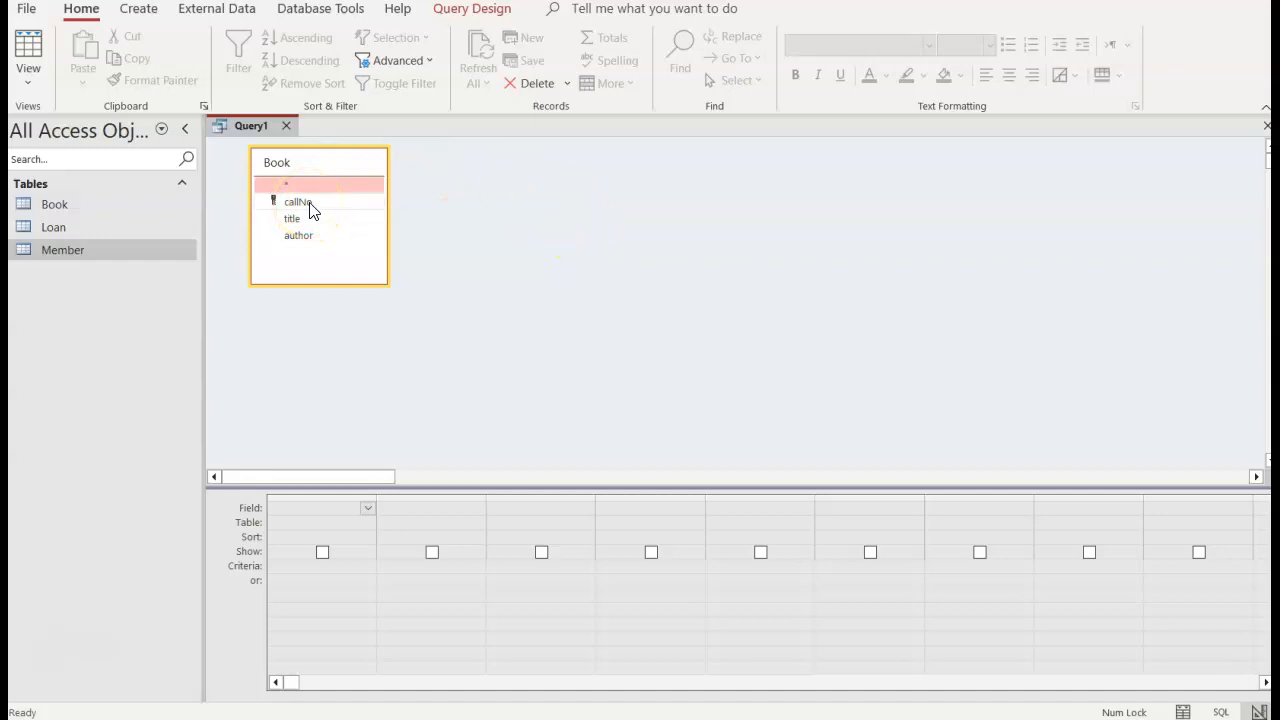
# - Add the callNo, title and author fields from the Book table to the query's design grid
pyautogui.click(303, 508)
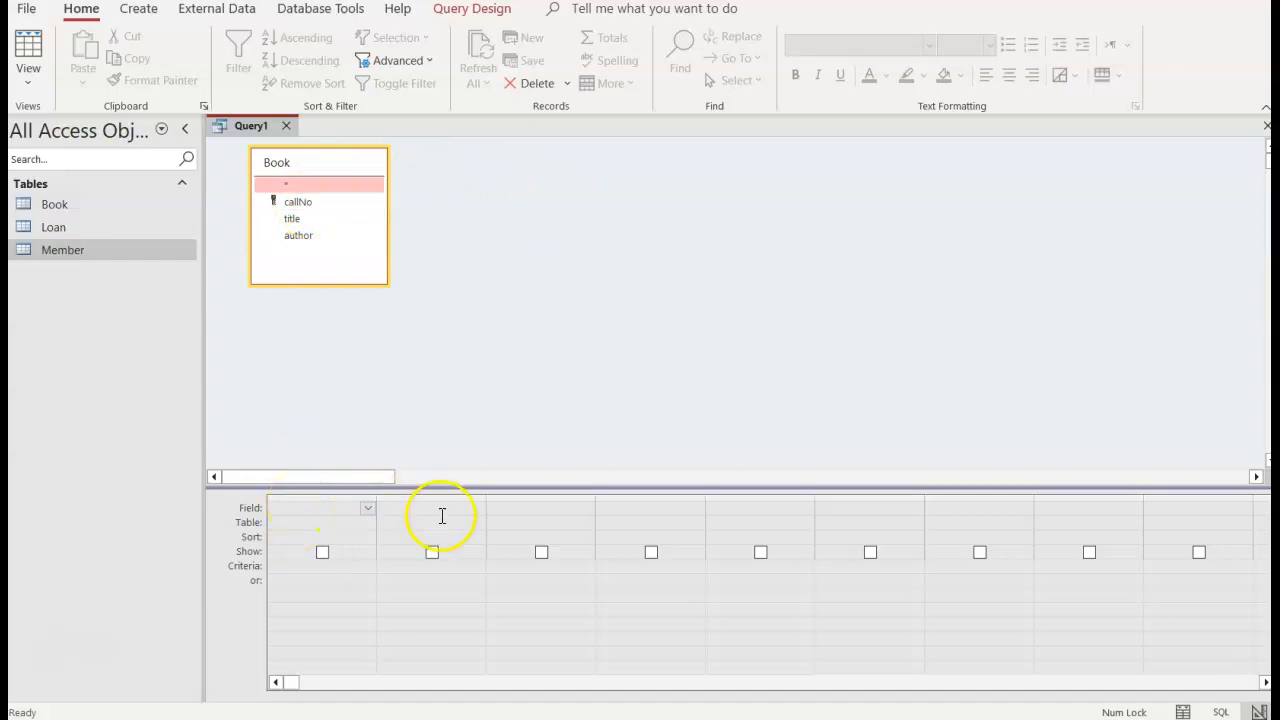
pyautogui.doubleClick(297, 204)
pyautogui.click(320, 514)
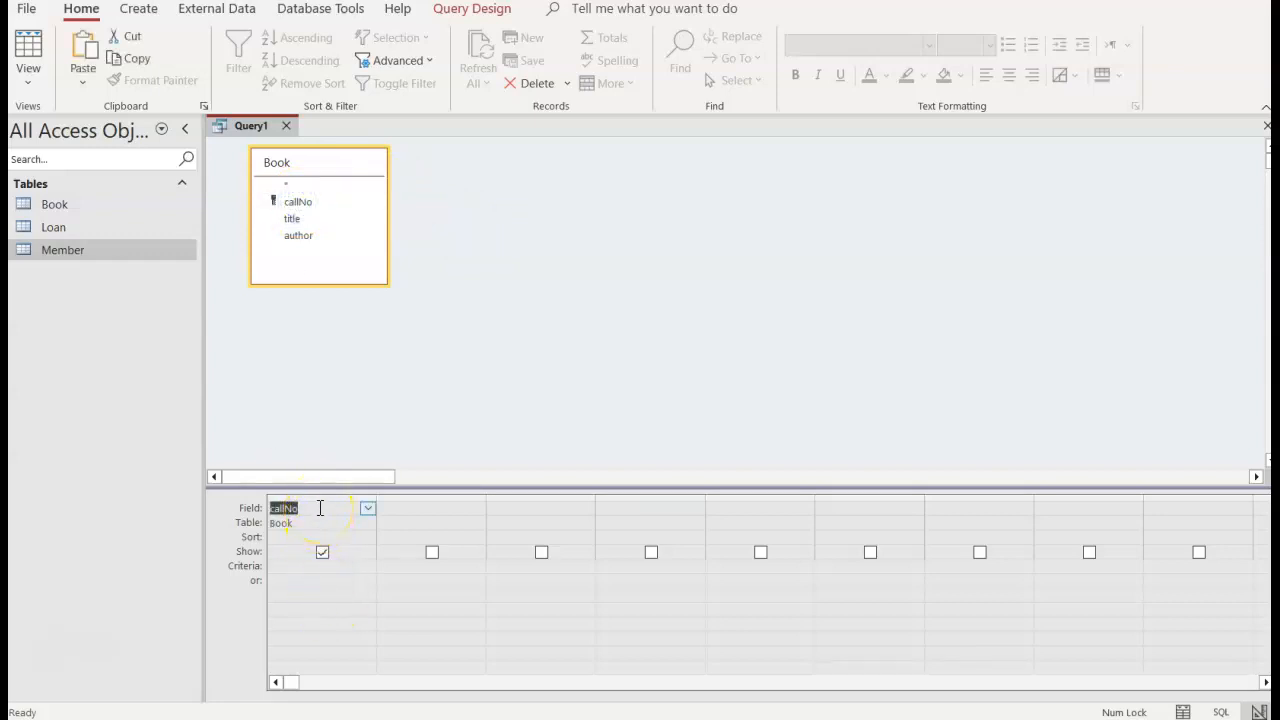
pyautogui.click(319, 531)
pyautogui.doubleClick(296, 220)
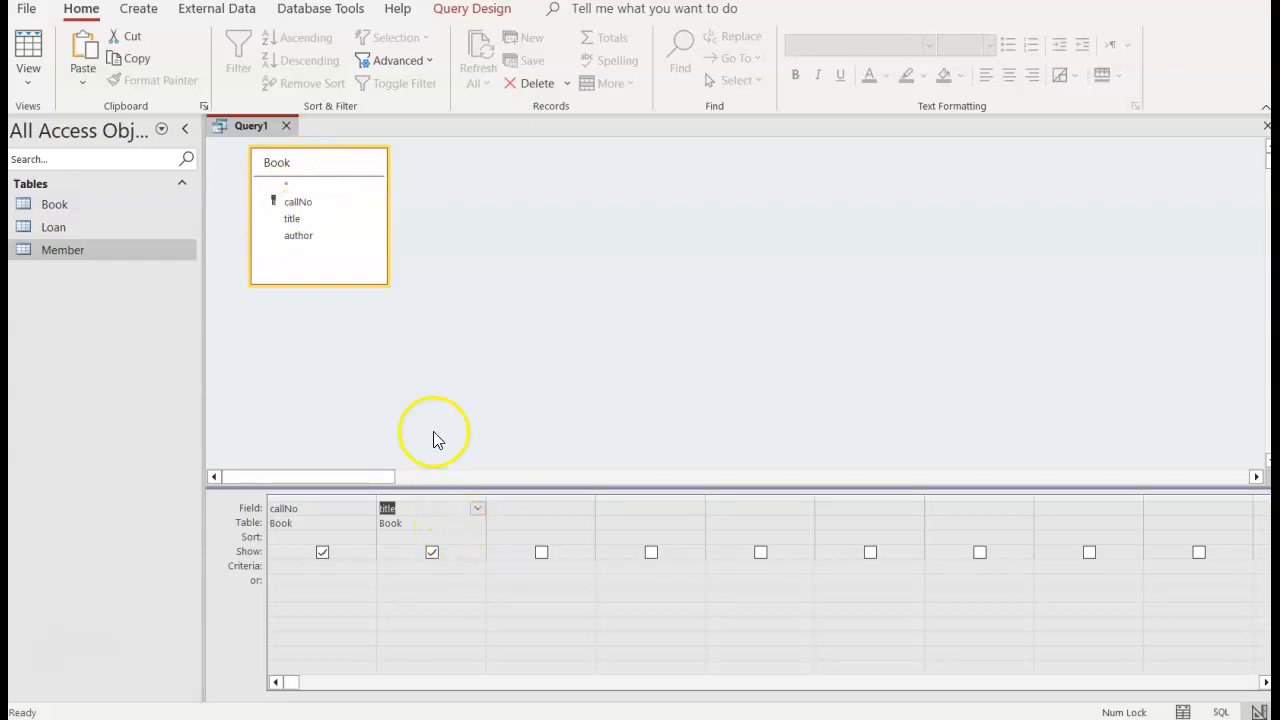
pyautogui.moveTo(305, 242); pyautogui.dragTo(526, 517)
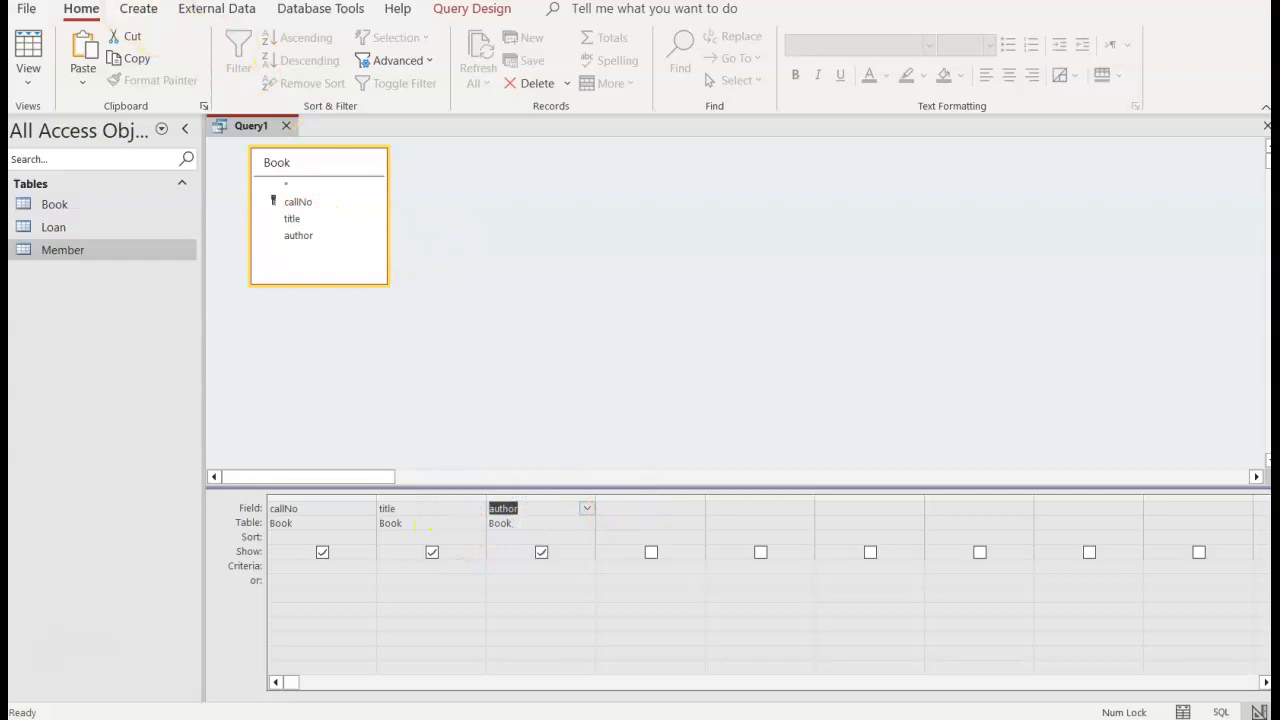
# - Delete the author, title and callNo columns from the query's design grid
pyautogui.press('Delete')
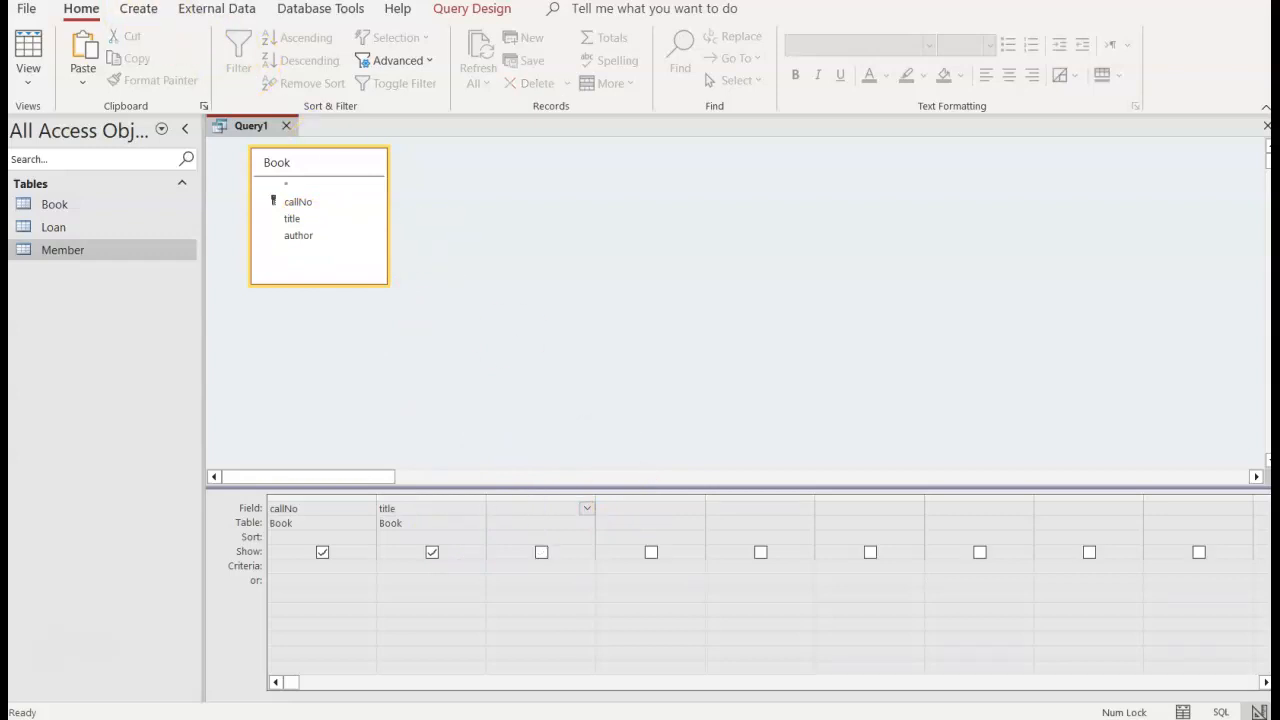
pyautogui.click(453, 506)
pyautogui.click(452, 494)
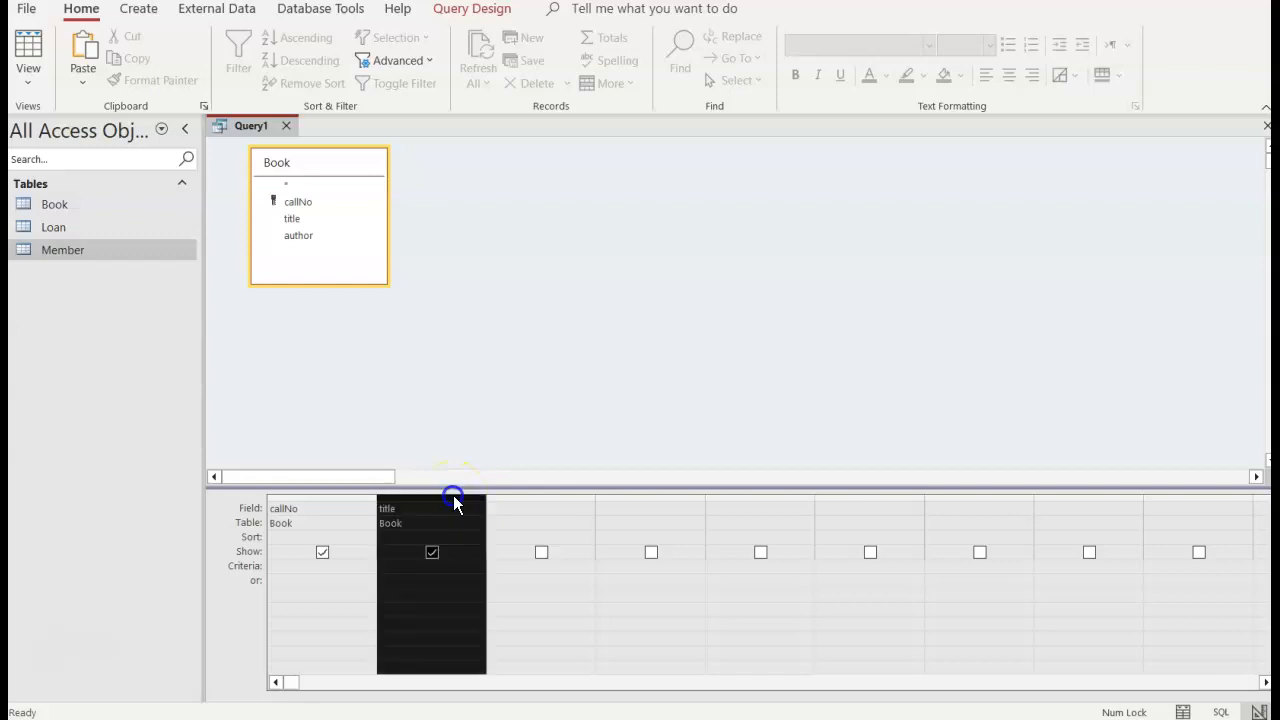
pyautogui.press('Delete')
pyautogui.click(329, 495)
pyautogui.press('Delete')
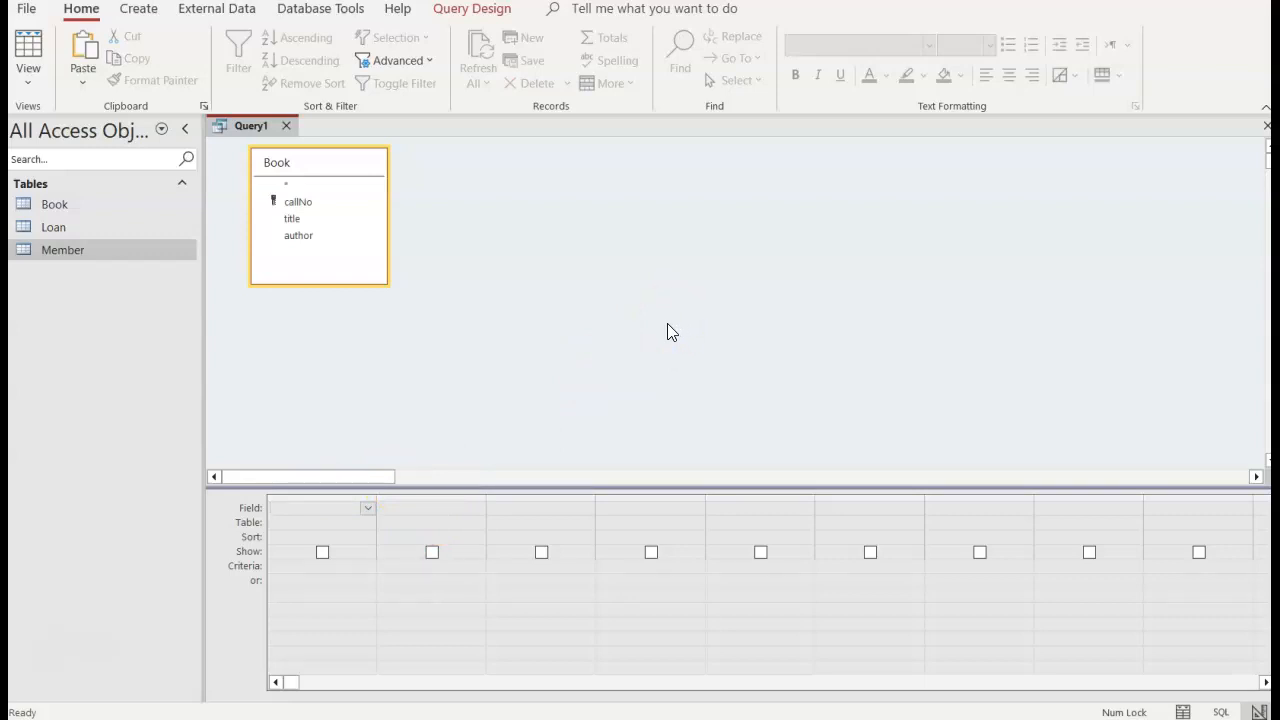
# - Add all Book fields to the first grid column using the asterisk and undo the addition
pyautogui.click(288, 184)
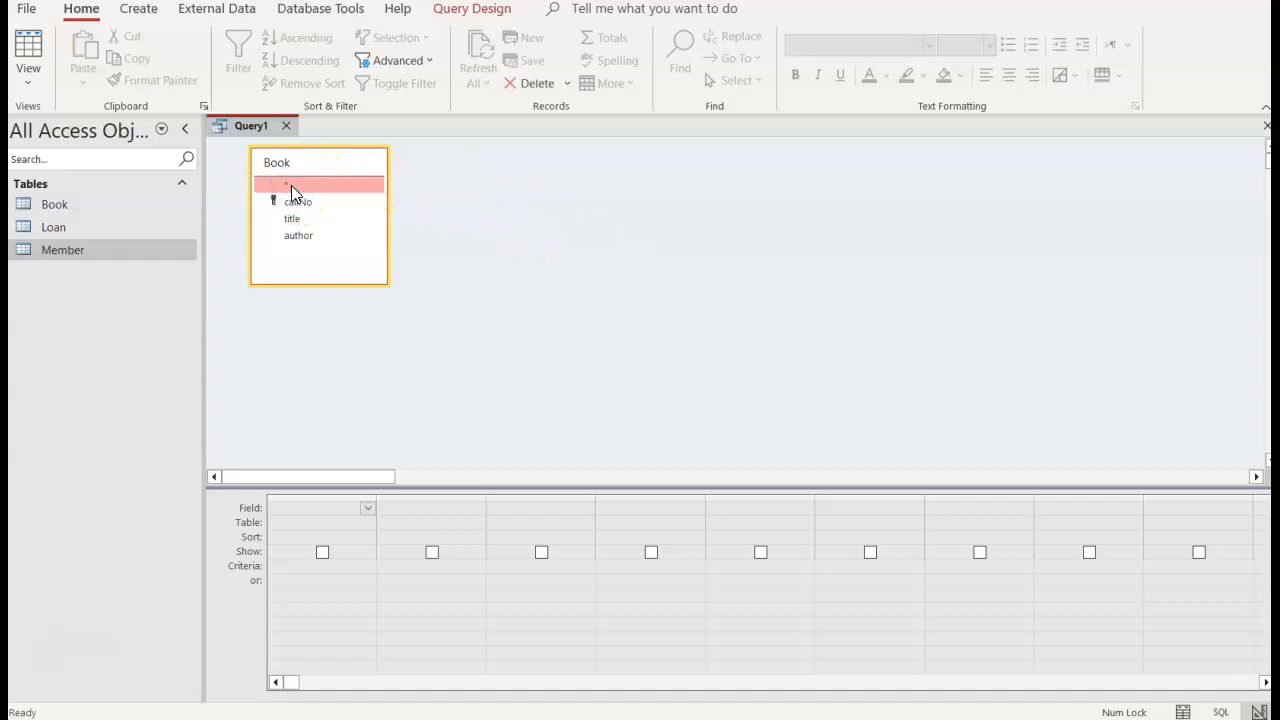
pyautogui.moveTo(291, 185); pyautogui.dragTo(285, 510)
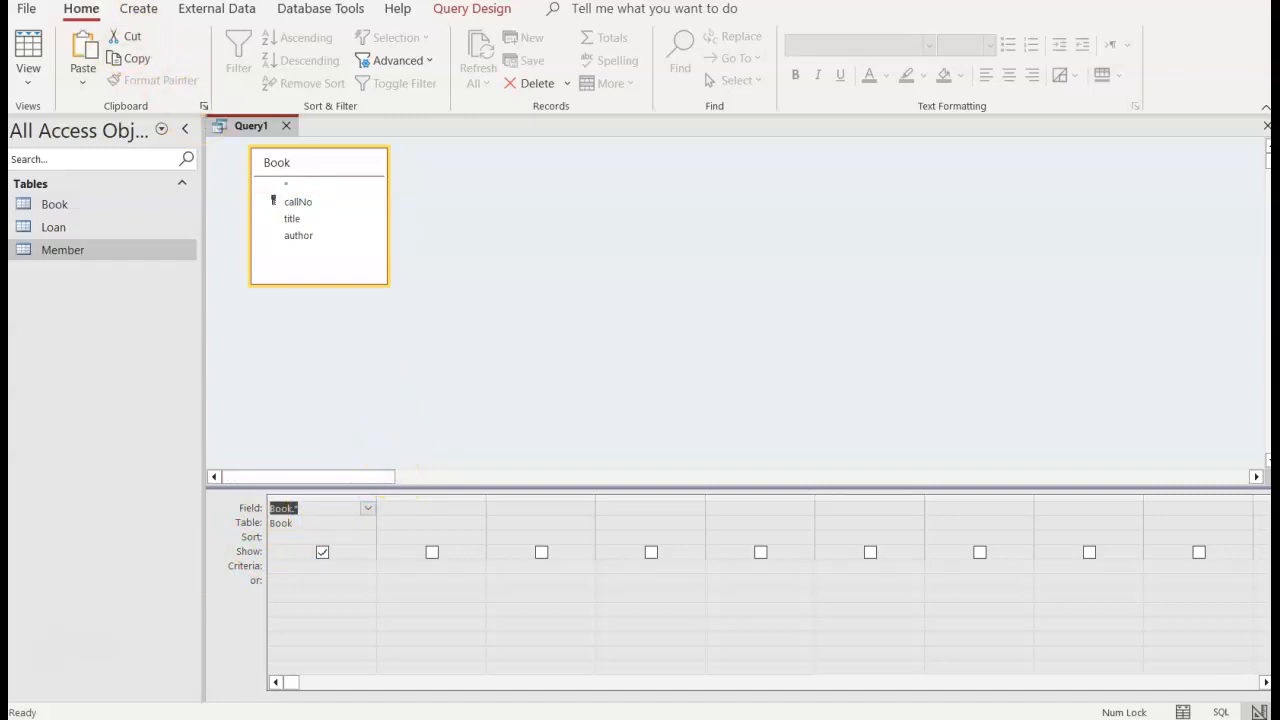
pyautogui.hotkey('ctrl', 'z')
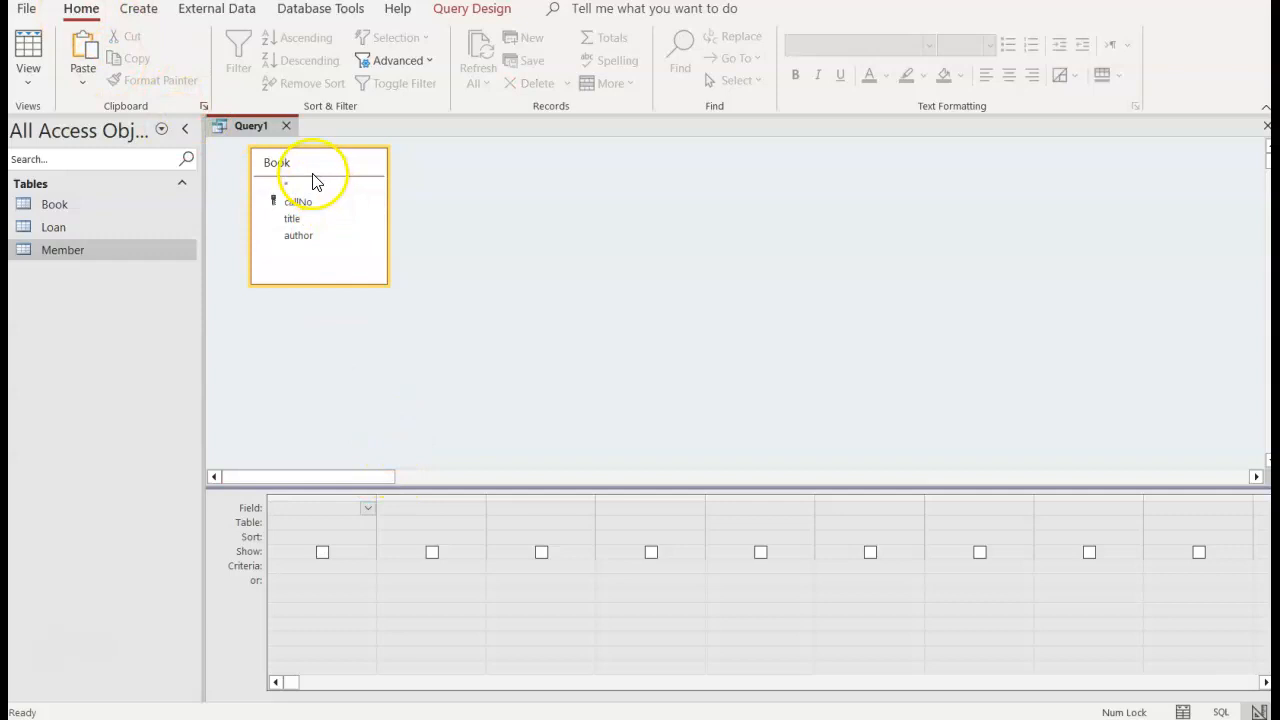
# - Add all Book fields to the first grid column using the asterisk and run the query
pyautogui.moveTo(308, 186); pyautogui.dragTo(311, 507)
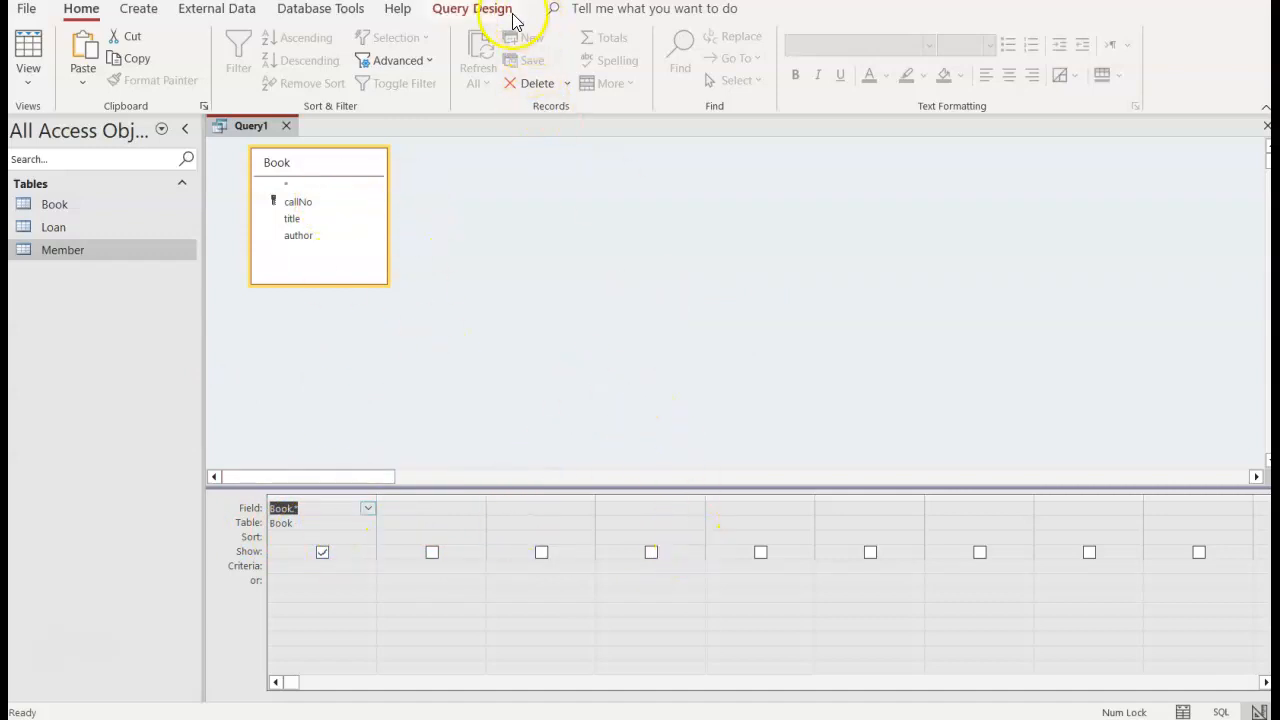
pyautogui.click(481, 12)
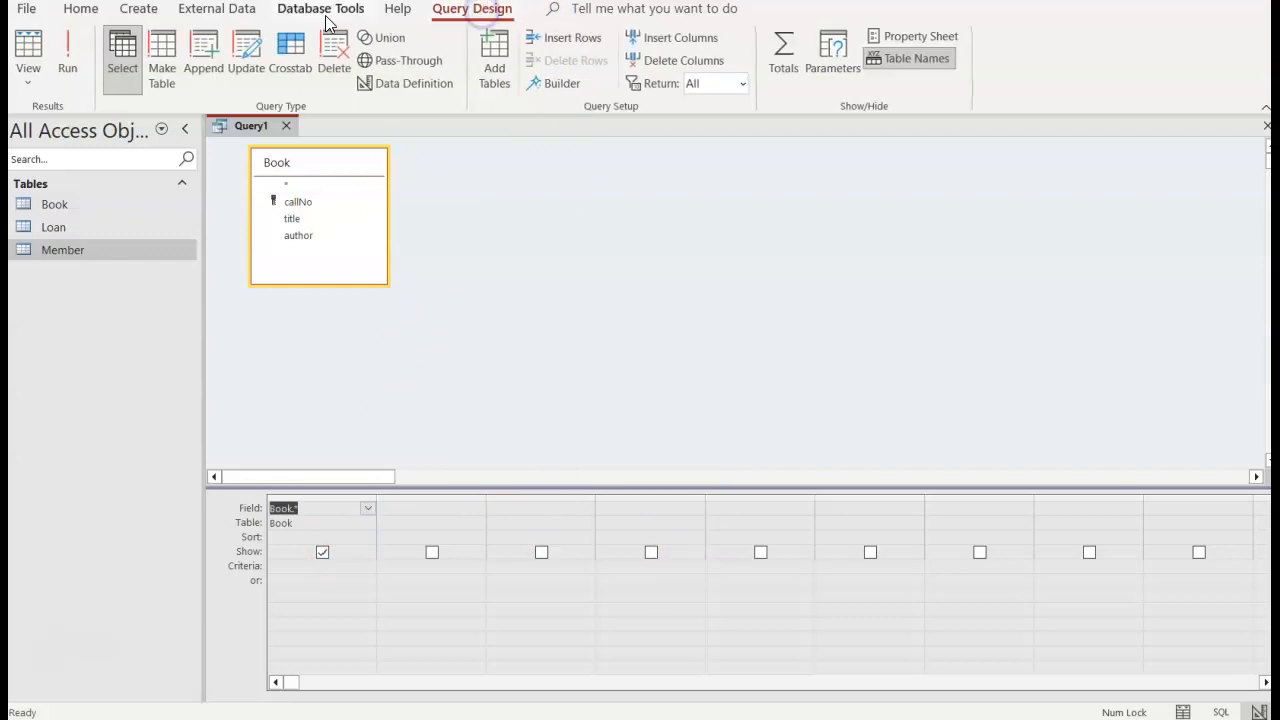
pyautogui.click(67, 60)
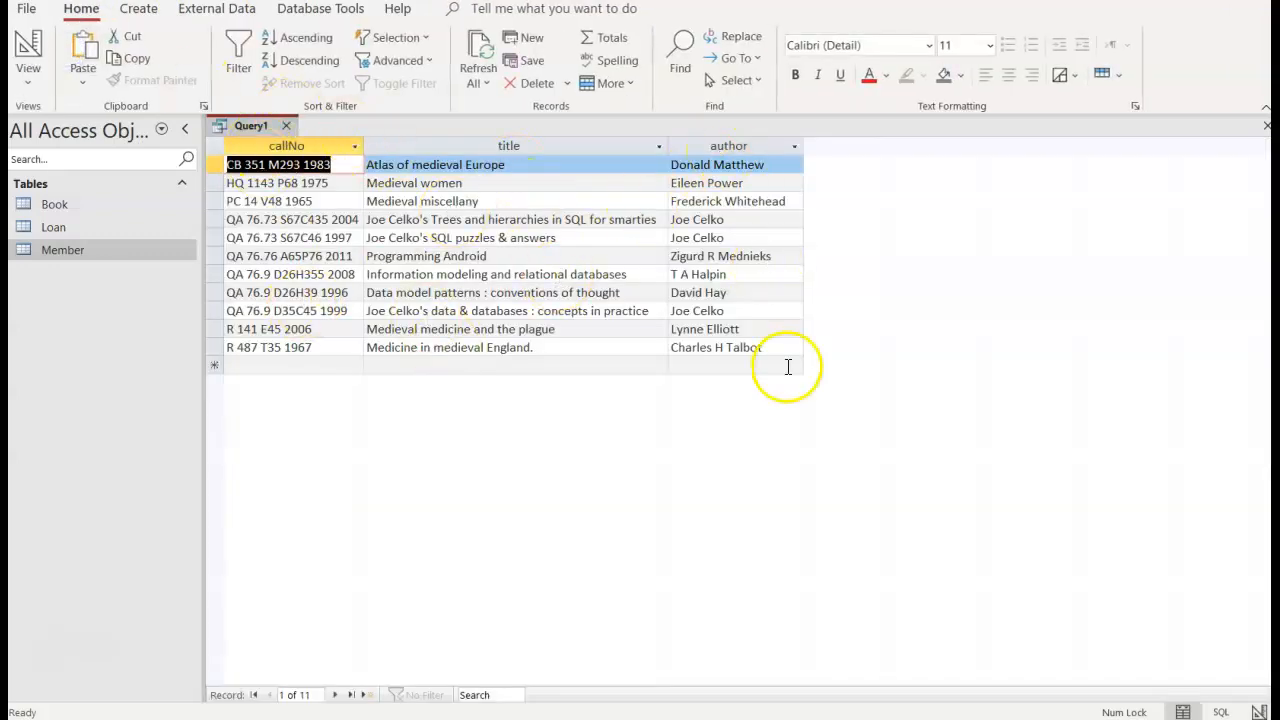
# - Close the query and save it as "Book Query all Fields"
pyautogui.click(286, 126)
pyautogui.click(582, 403)
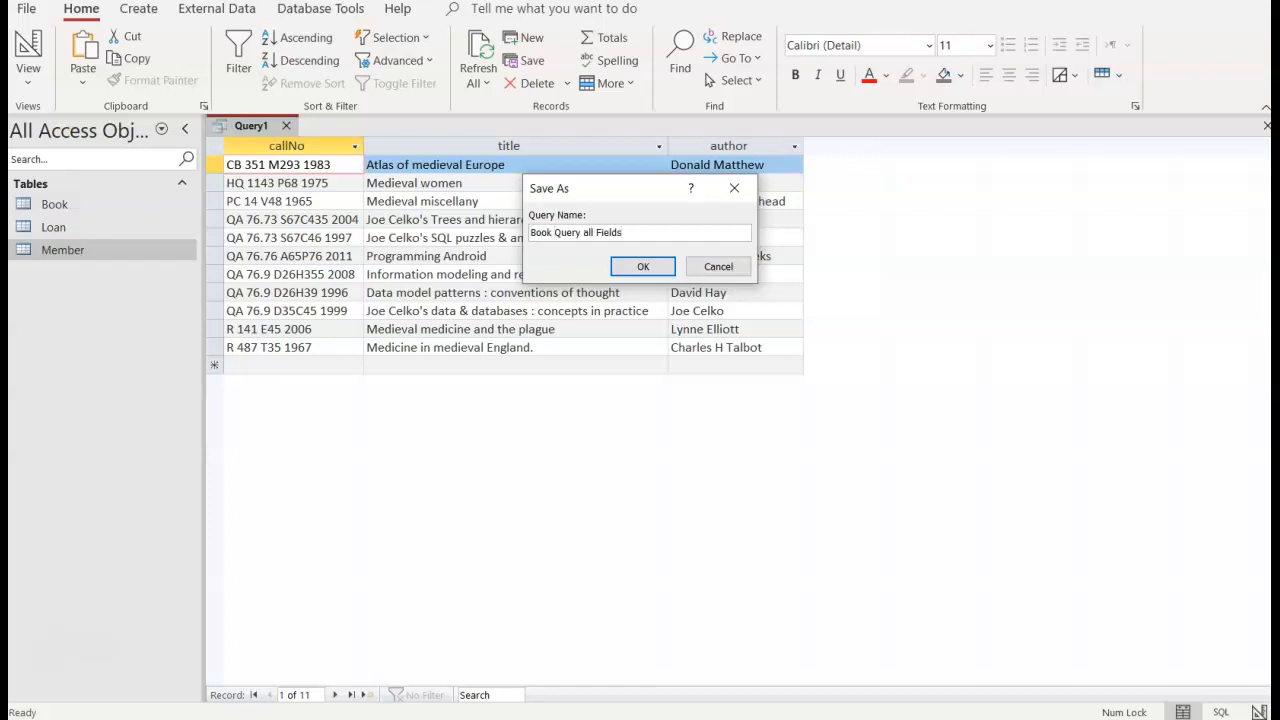
pyautogui.click(643, 266)
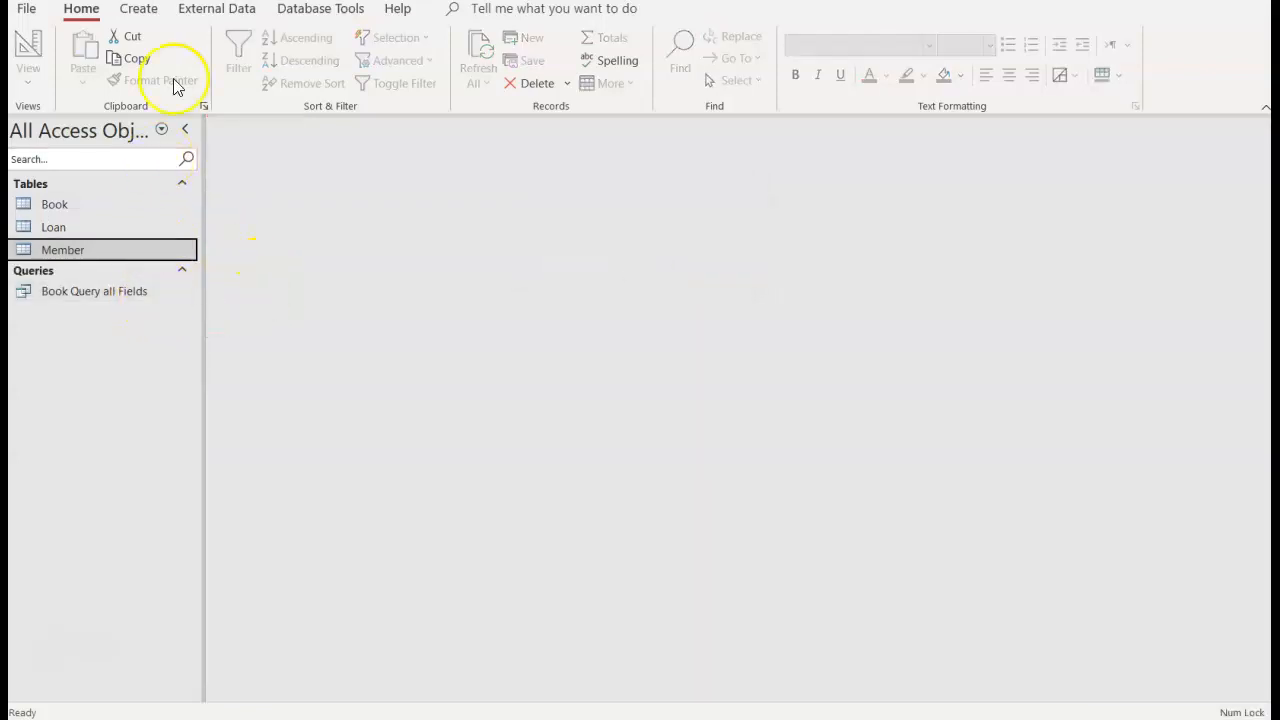
# - Create a new query in Query Design containing only the Book table and dismiss the table list
pyautogui.click(134, 10)
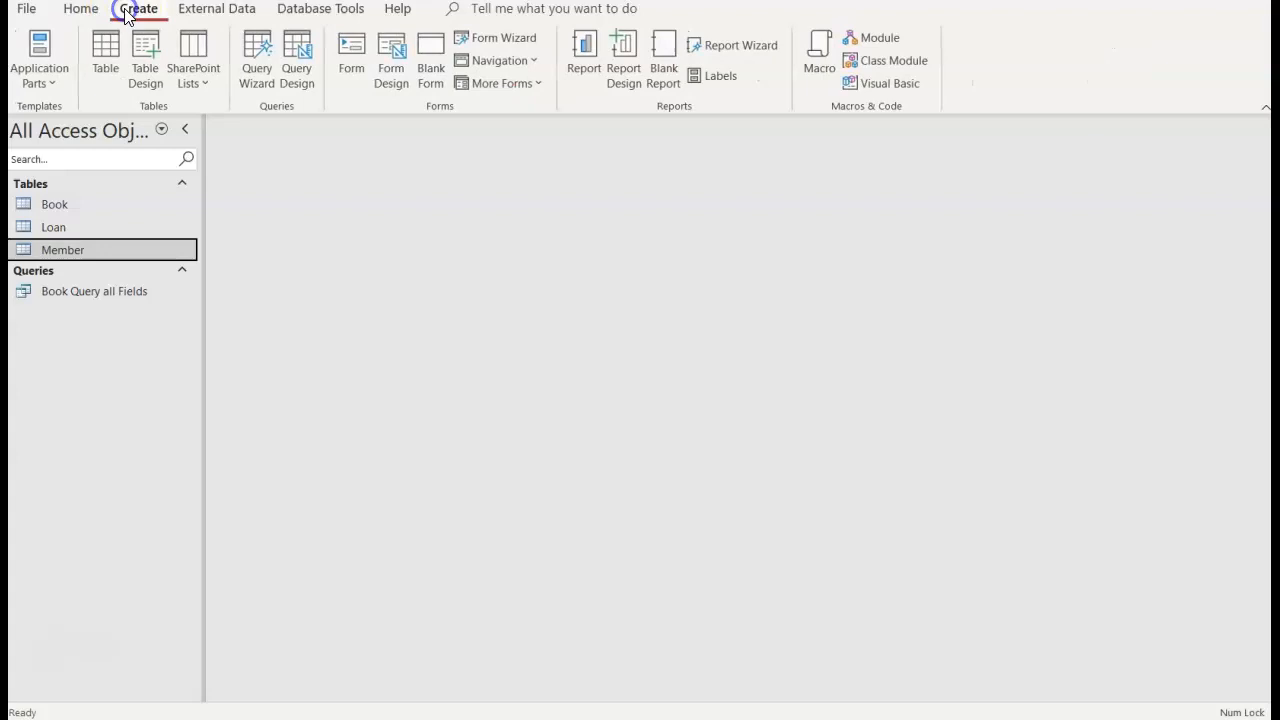
pyautogui.click(296, 73)
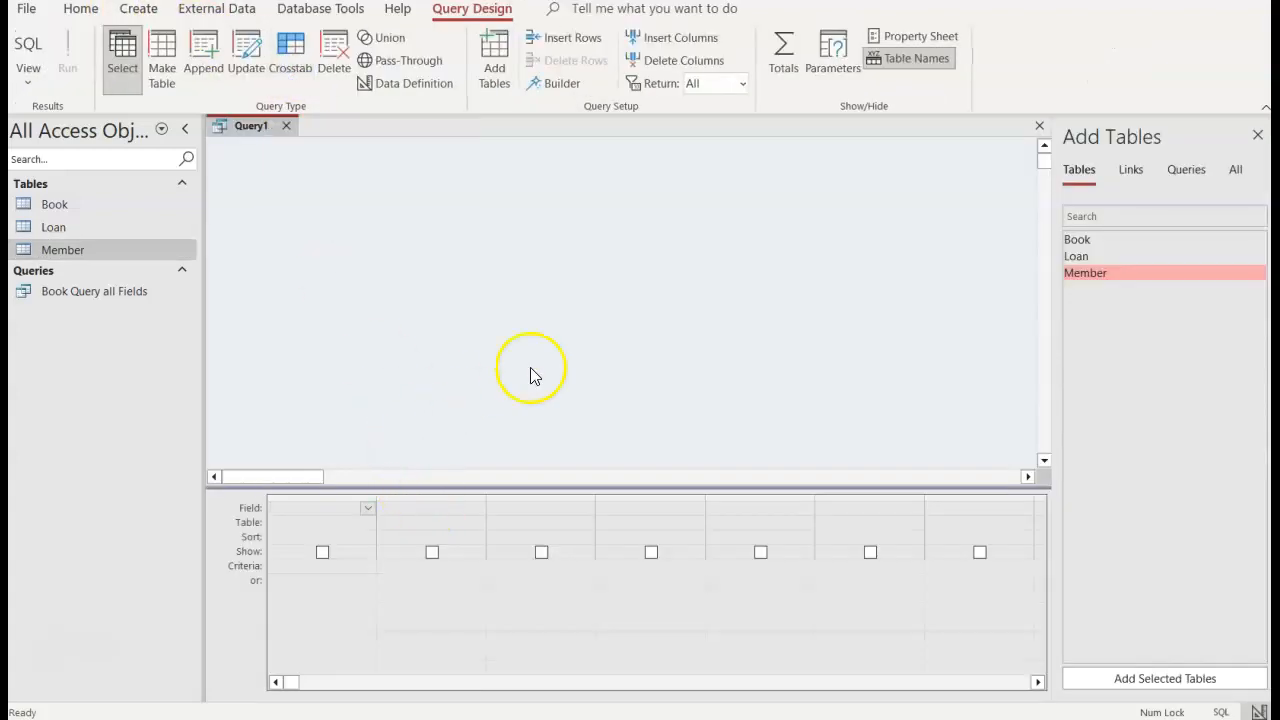
pyautogui.doubleClick(1097, 242)
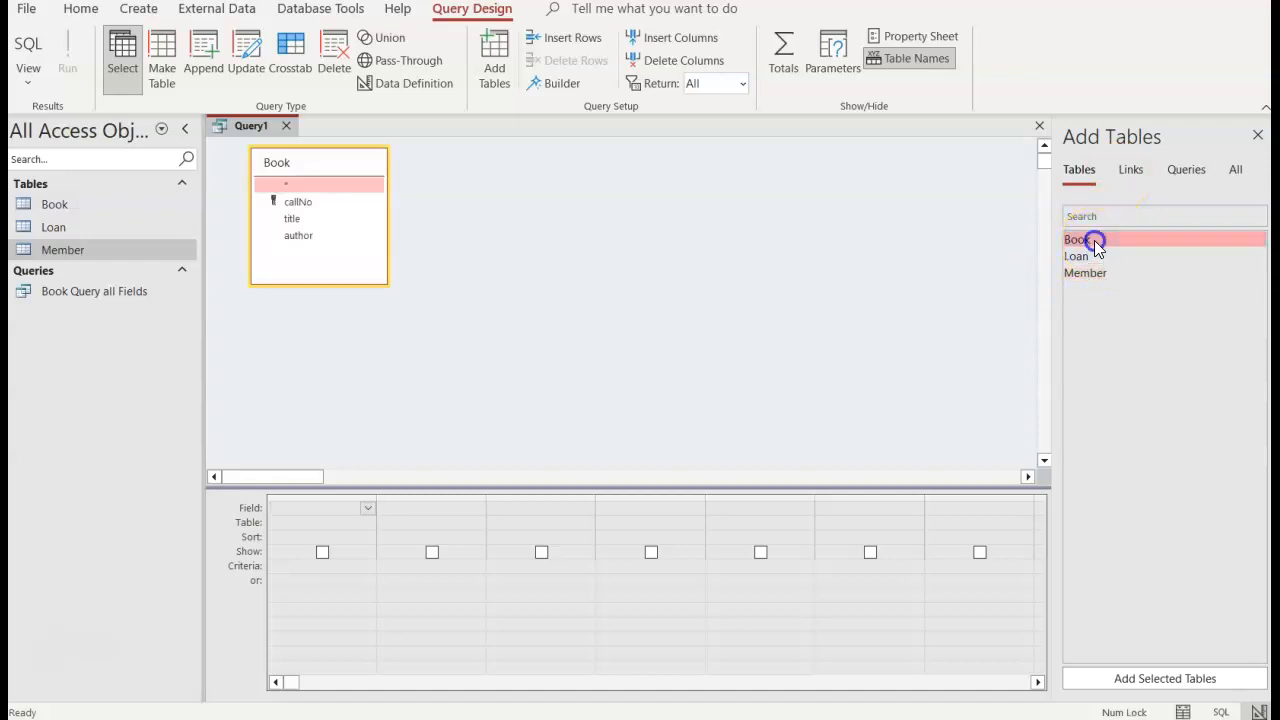
pyautogui.click(1257, 136)
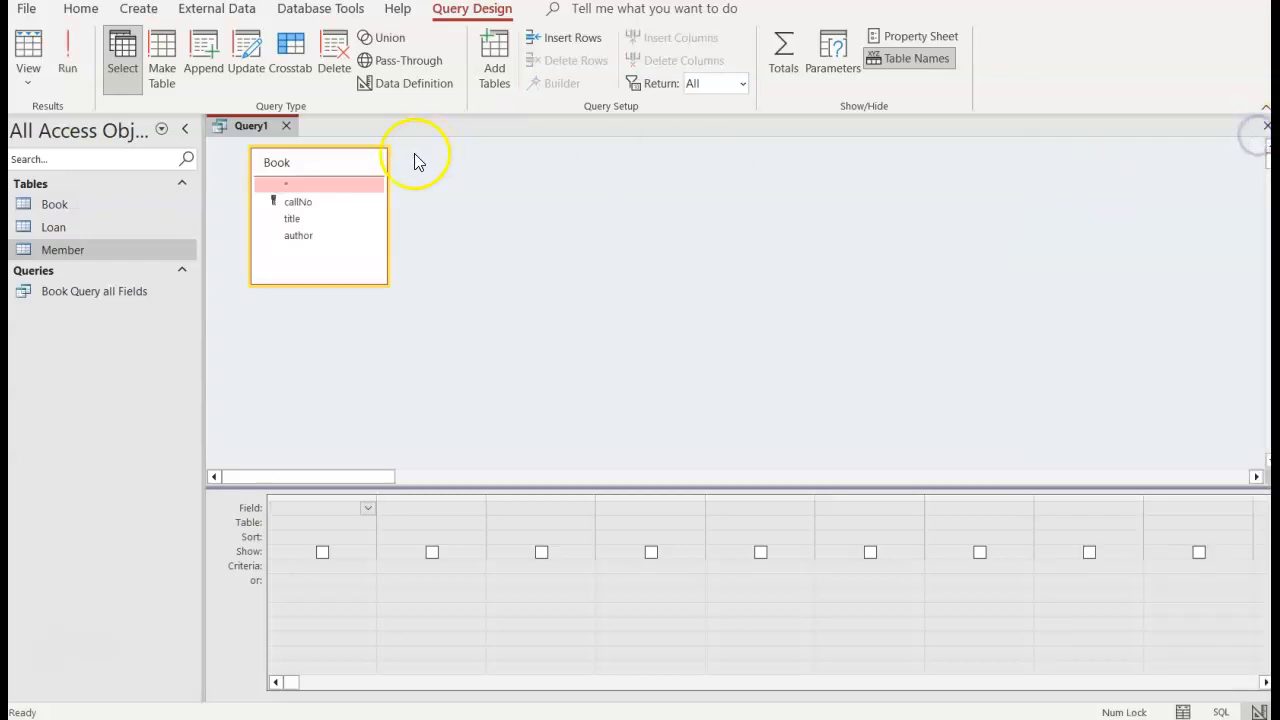
# - Add the callNo and author fields from Book to the design grid and run the query
pyautogui.doubleClick(302, 202)
pyautogui.doubleClick(310, 237)
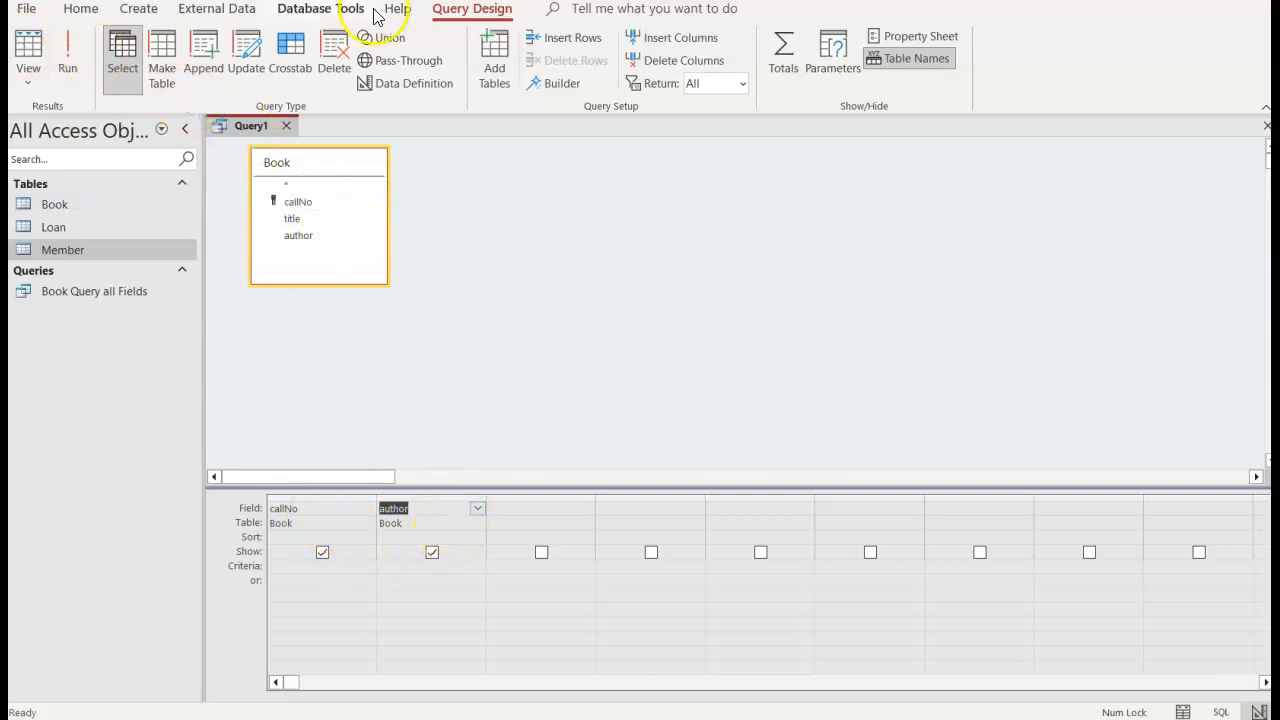
pyautogui.click(68, 60)
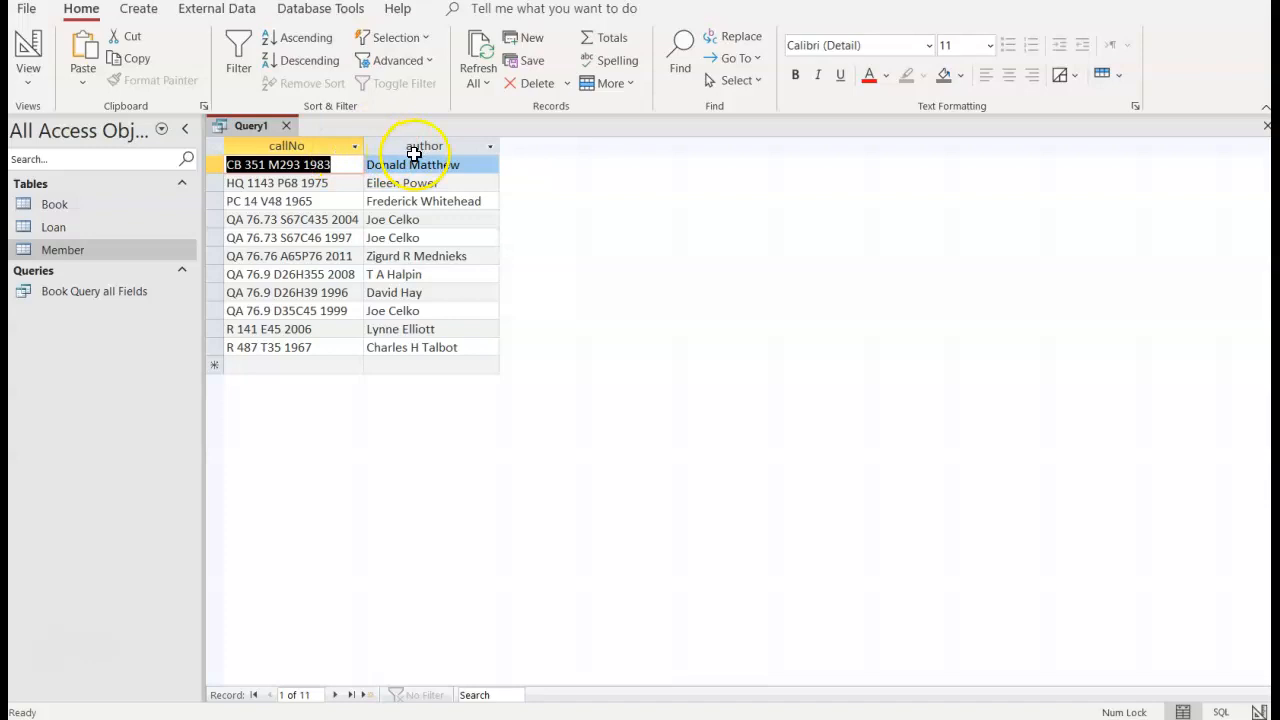
# - Close the query and save it as "Book Query Call No and Author"
pyautogui.click(286, 126)
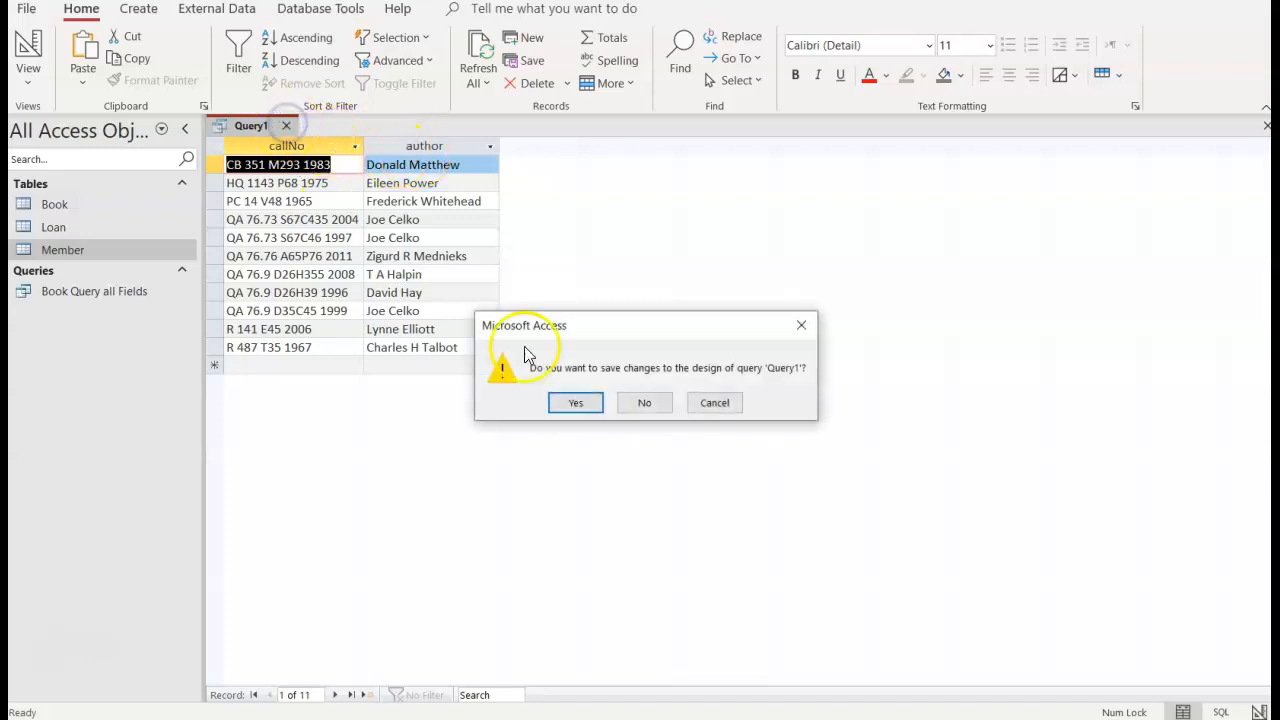
pyautogui.click(561, 405)
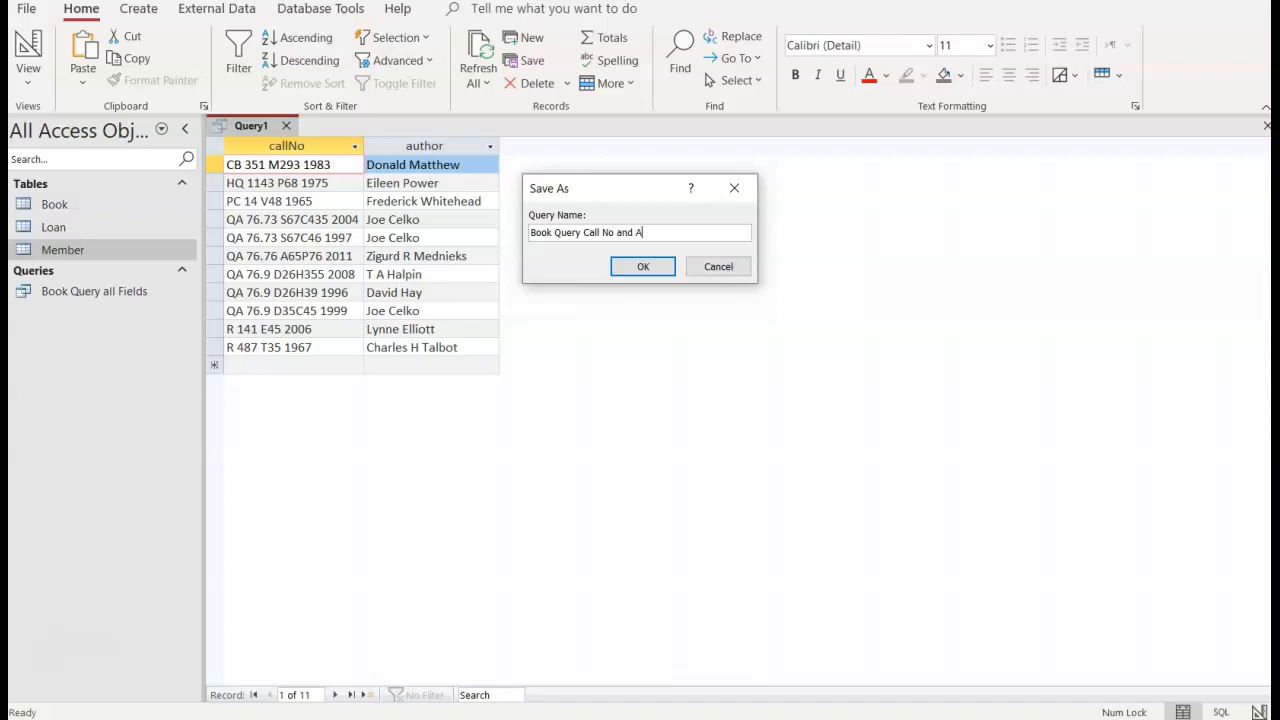
pyautogui.click(643, 266)
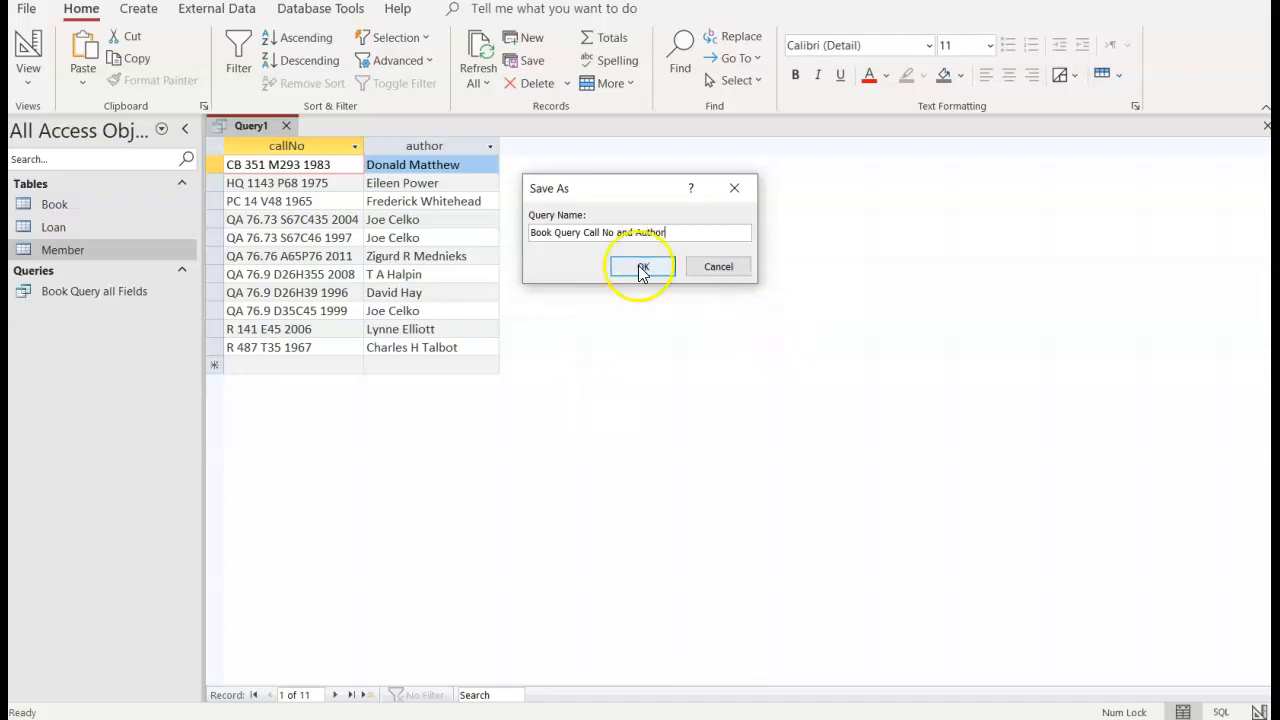
# - Open the saved queries Book Query all Fields and Book Query Call No and Author to view their records
pyautogui.doubleClick(75, 294)
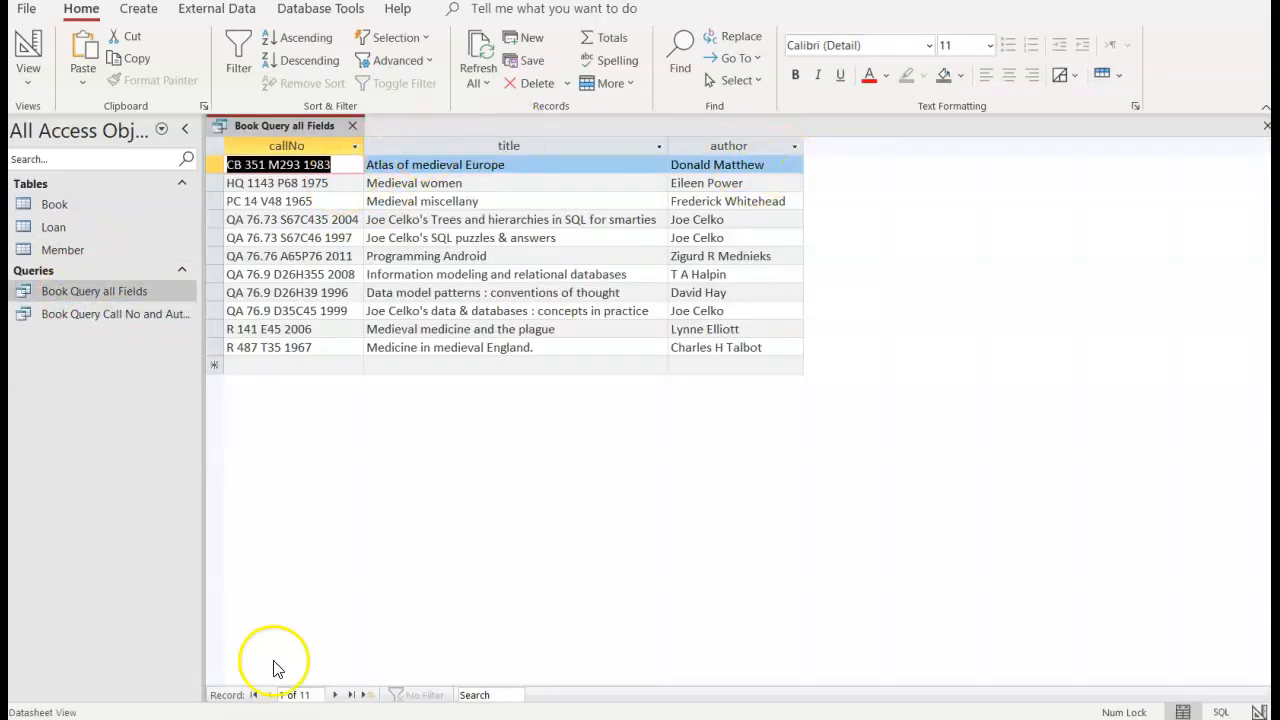
pyautogui.doubleClick(92, 316)
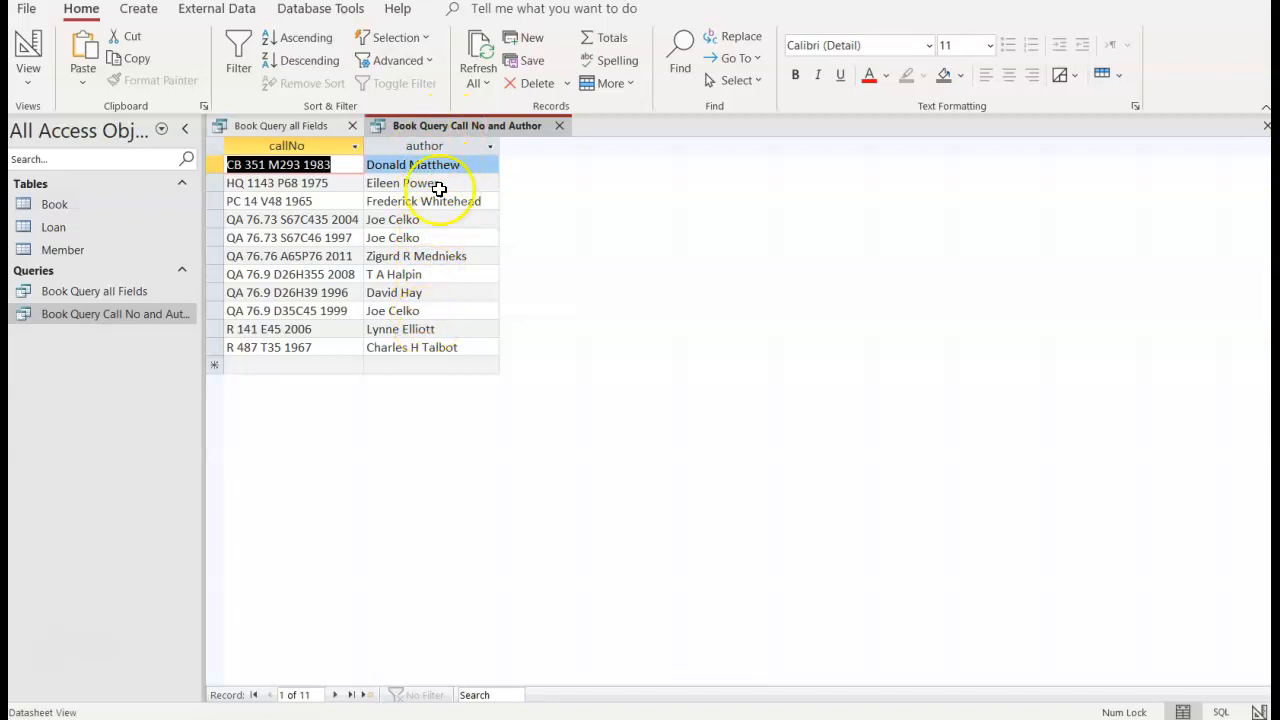
# - Set the author field's sort order to Ascending in the design of Book Query Call No and Author
pyautogui.click(24, 50)
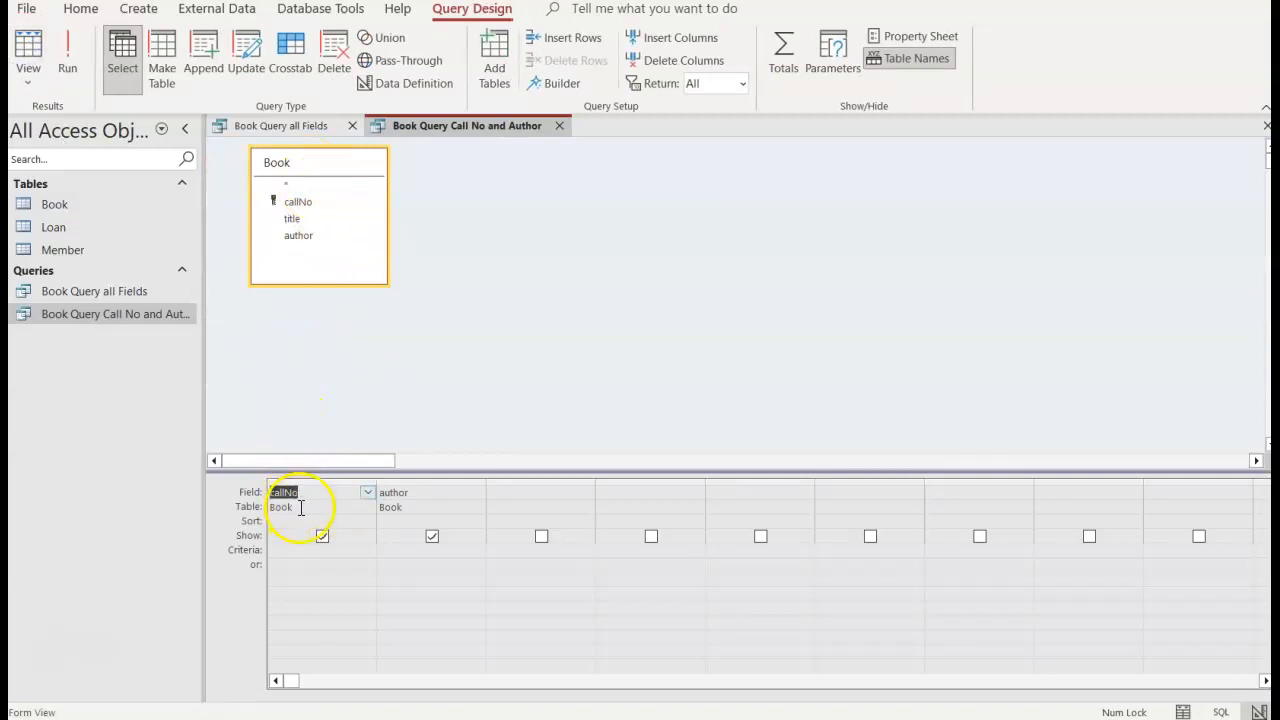
pyautogui.click(386, 520)
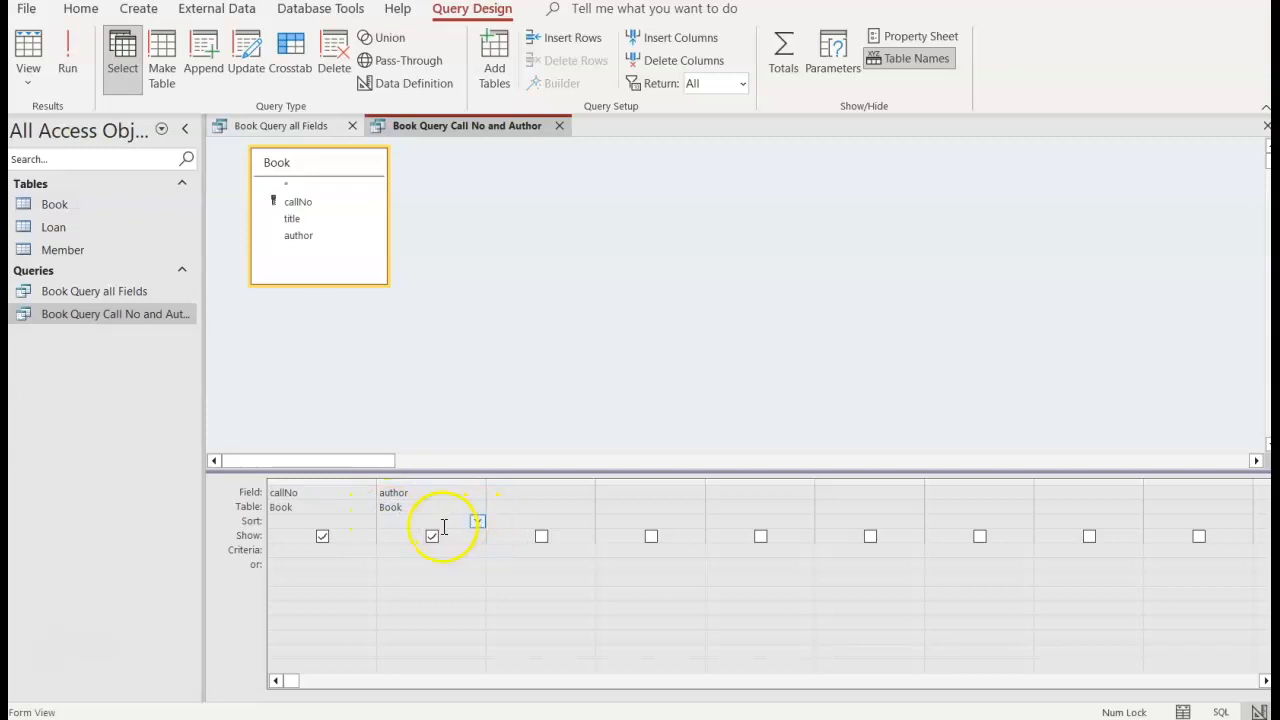
pyautogui.click(477, 521)
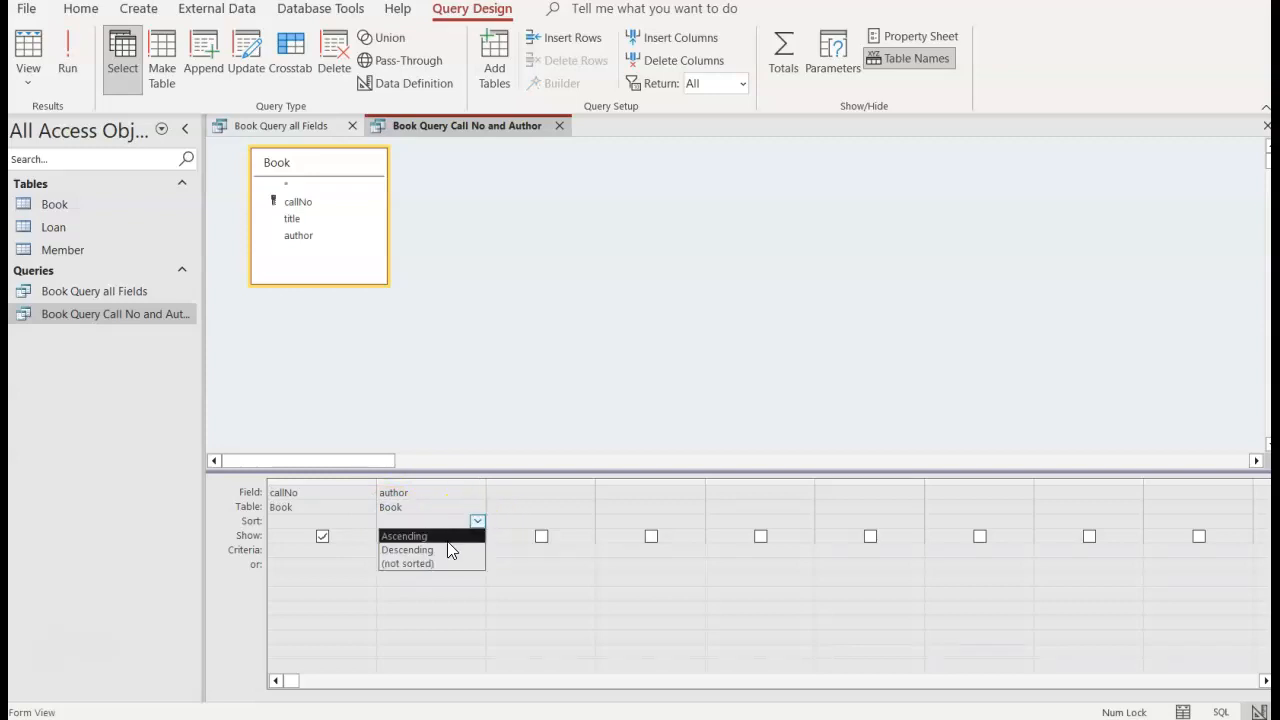
pyautogui.click(446, 536)
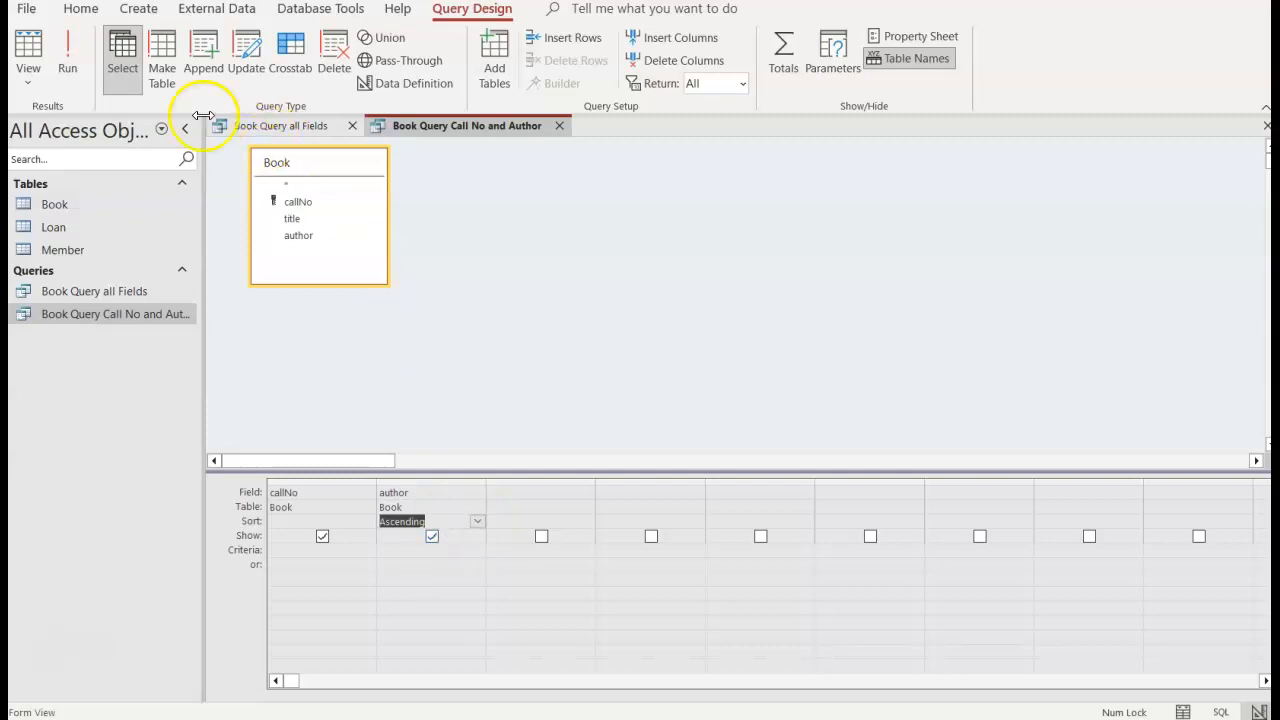
# - Run the sorted Call No and Author query and close it, saving the design changes
pyautogui.click(70, 45)
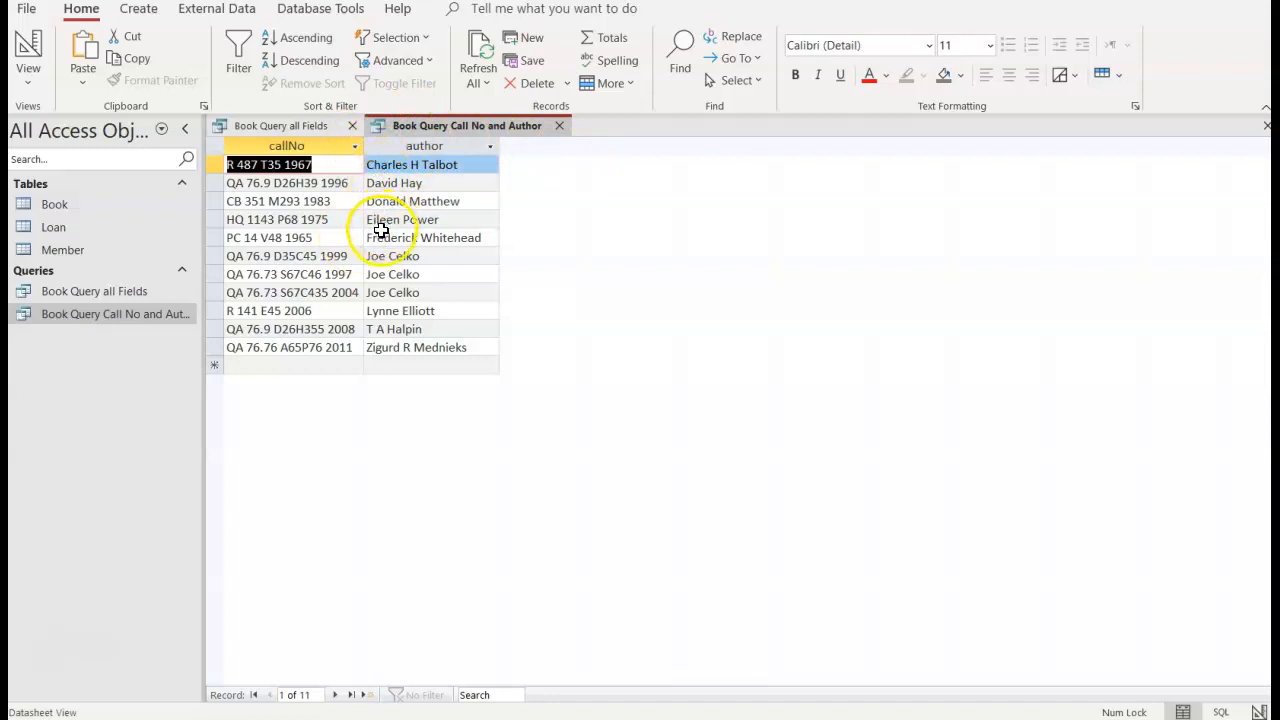
pyautogui.click(560, 127)
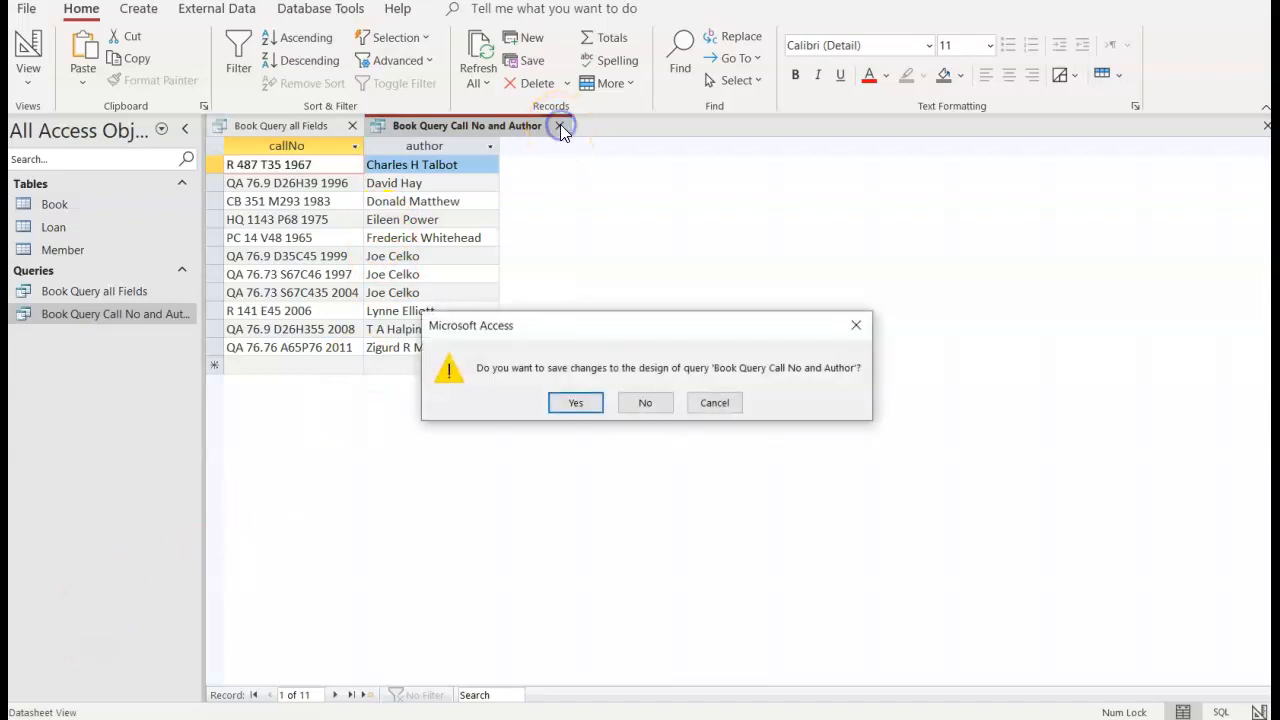
pyautogui.click(578, 403)
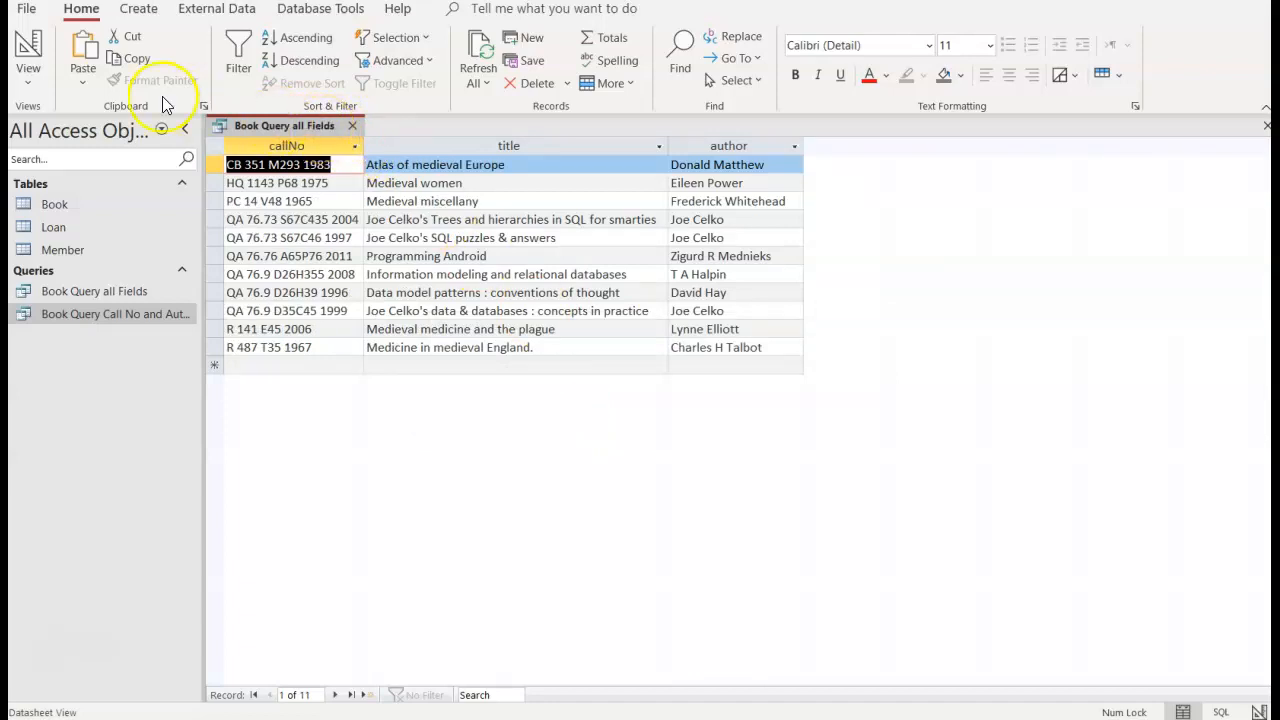
# - Examine the design of Book Query all Fields and close the query
pyautogui.click(30, 48)
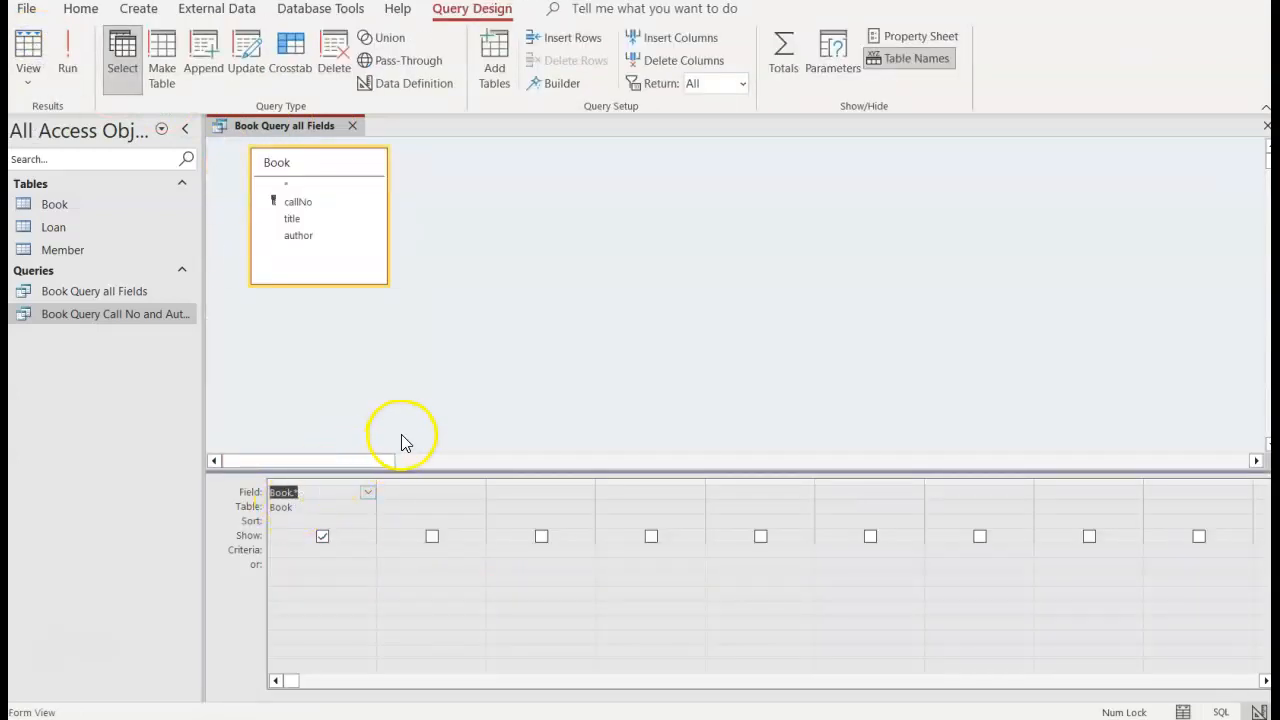
pyautogui.click(352, 125)
# - Create another new query in Query Design and add the Book table to it
pyautogui.click(145, 10)
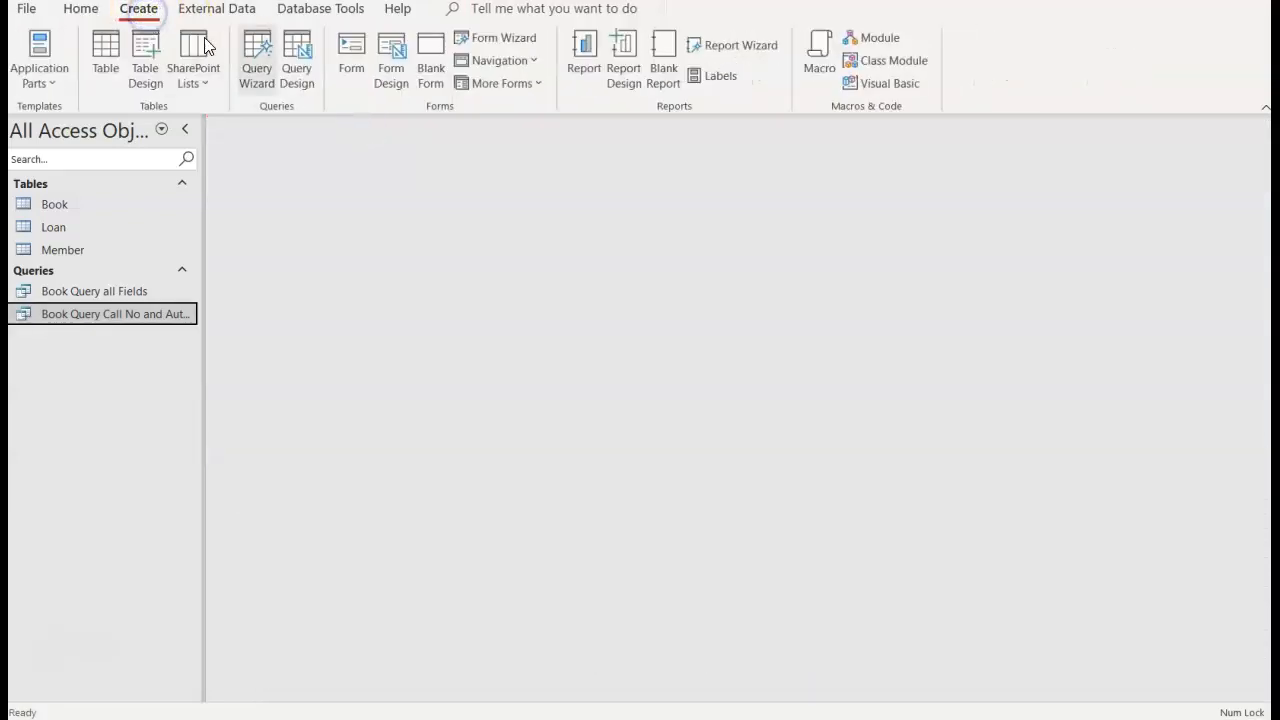
pyautogui.click(306, 74)
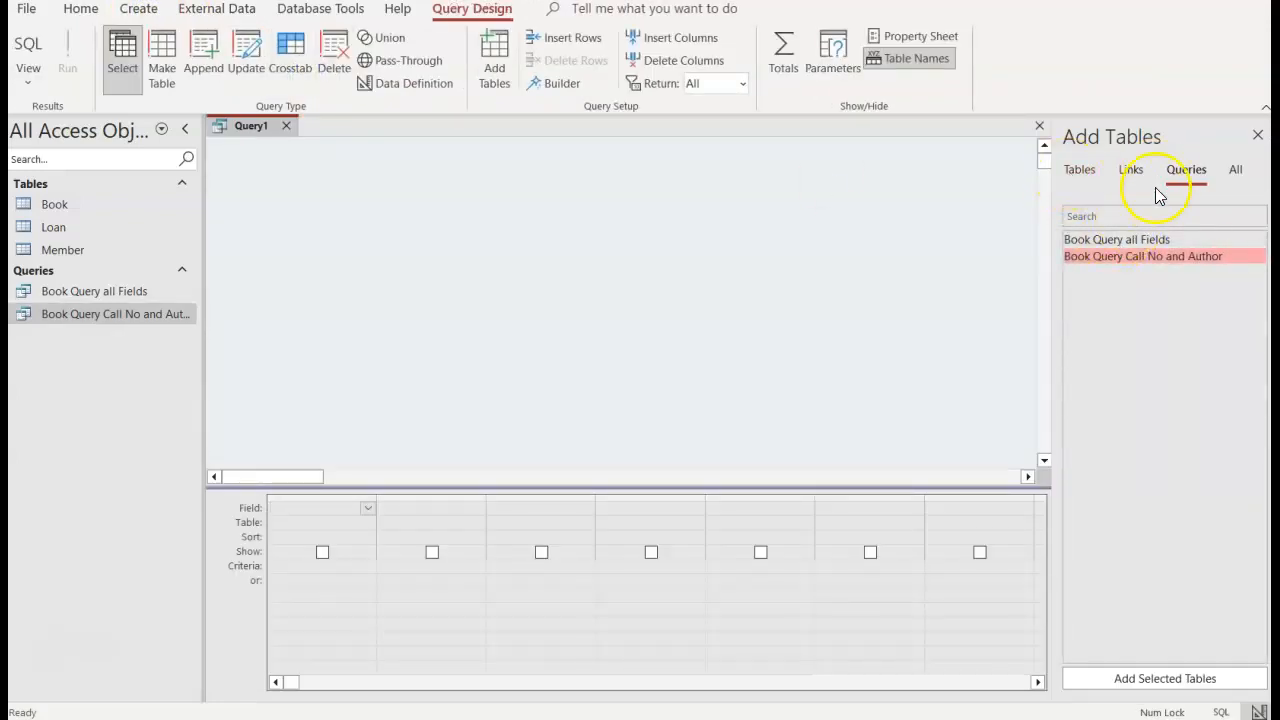
pyautogui.click(1082, 172)
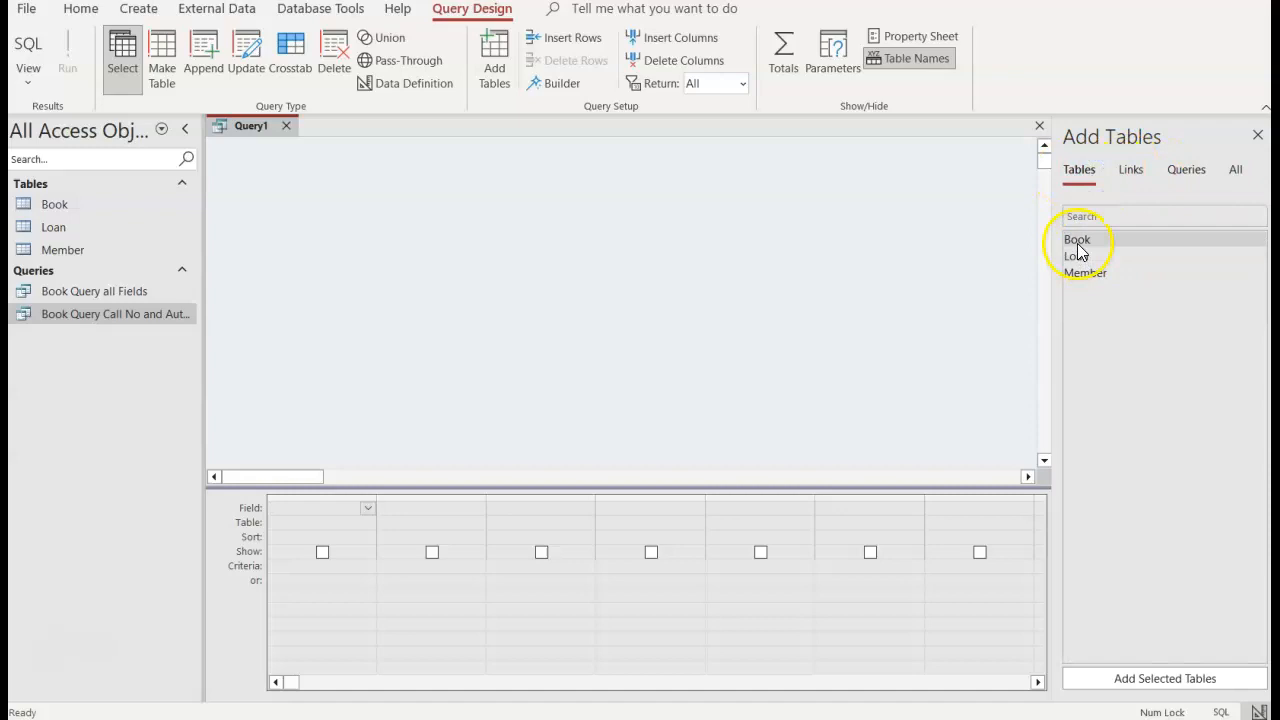
pyautogui.doubleClick(1077, 242)
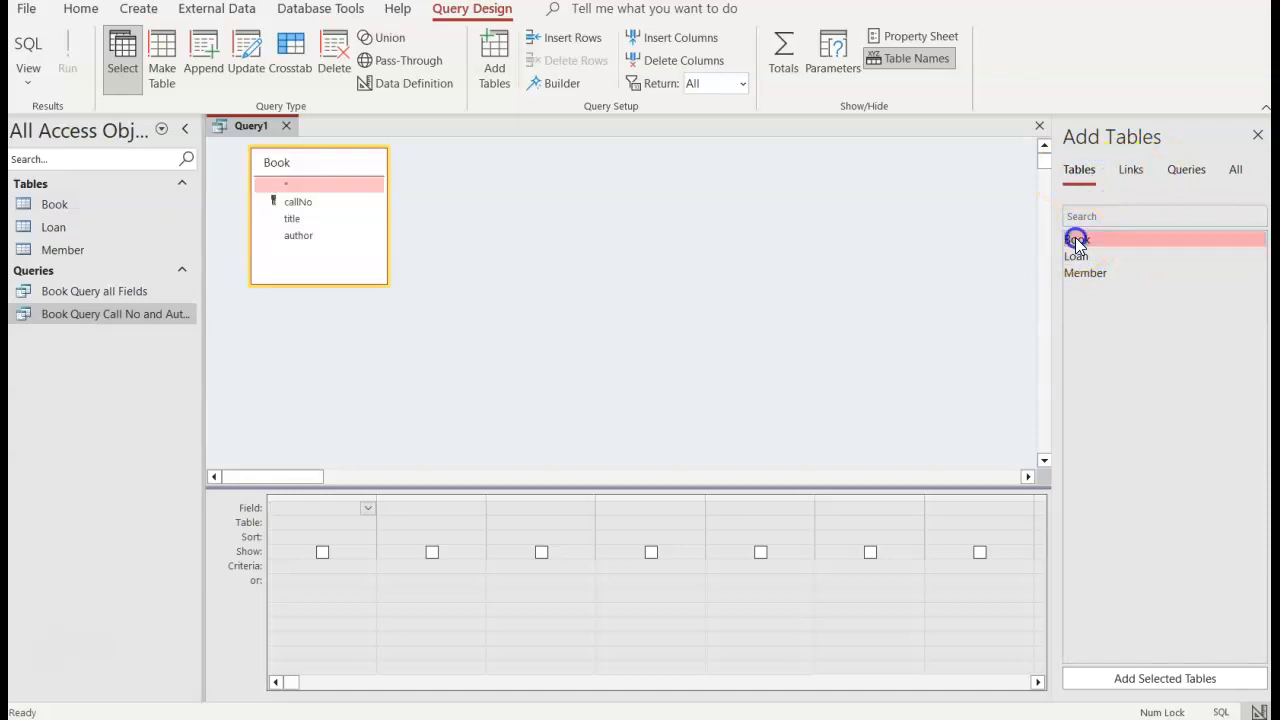
# - Add the callNo, title and author fields from Book to the first three grid columns
pyautogui.click(306, 204)
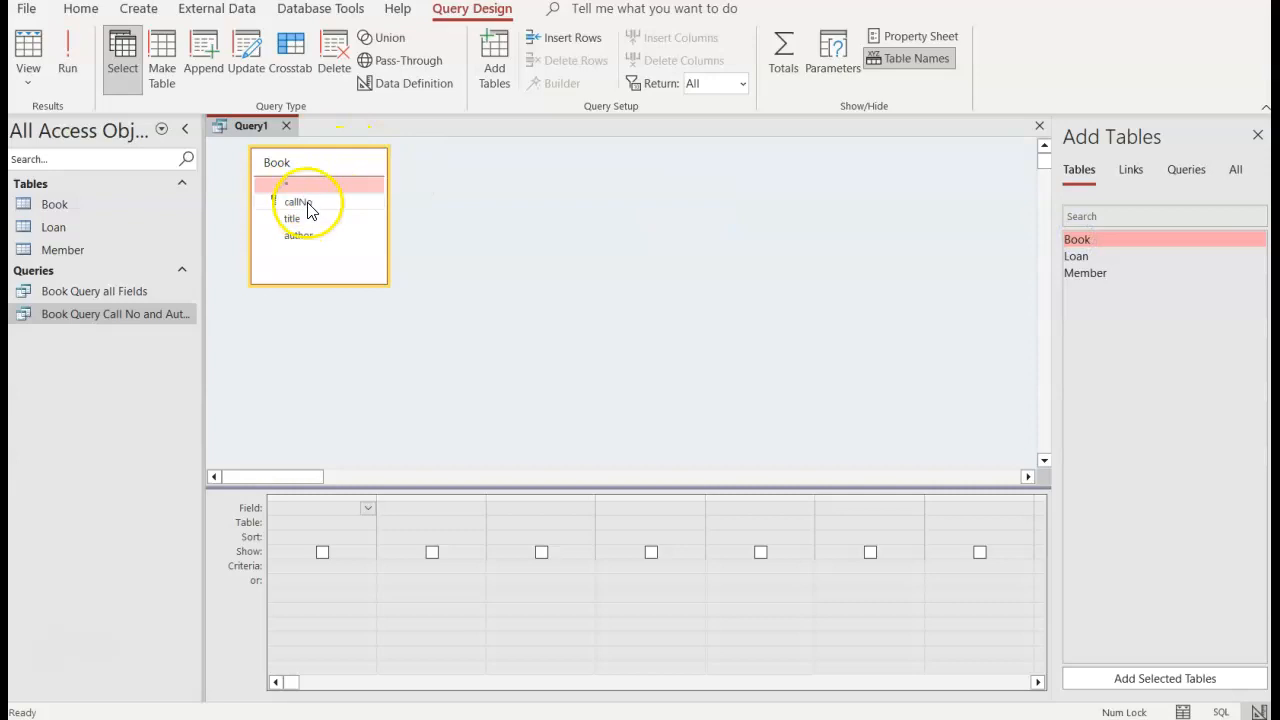
pyautogui.doubleClick(307, 205)
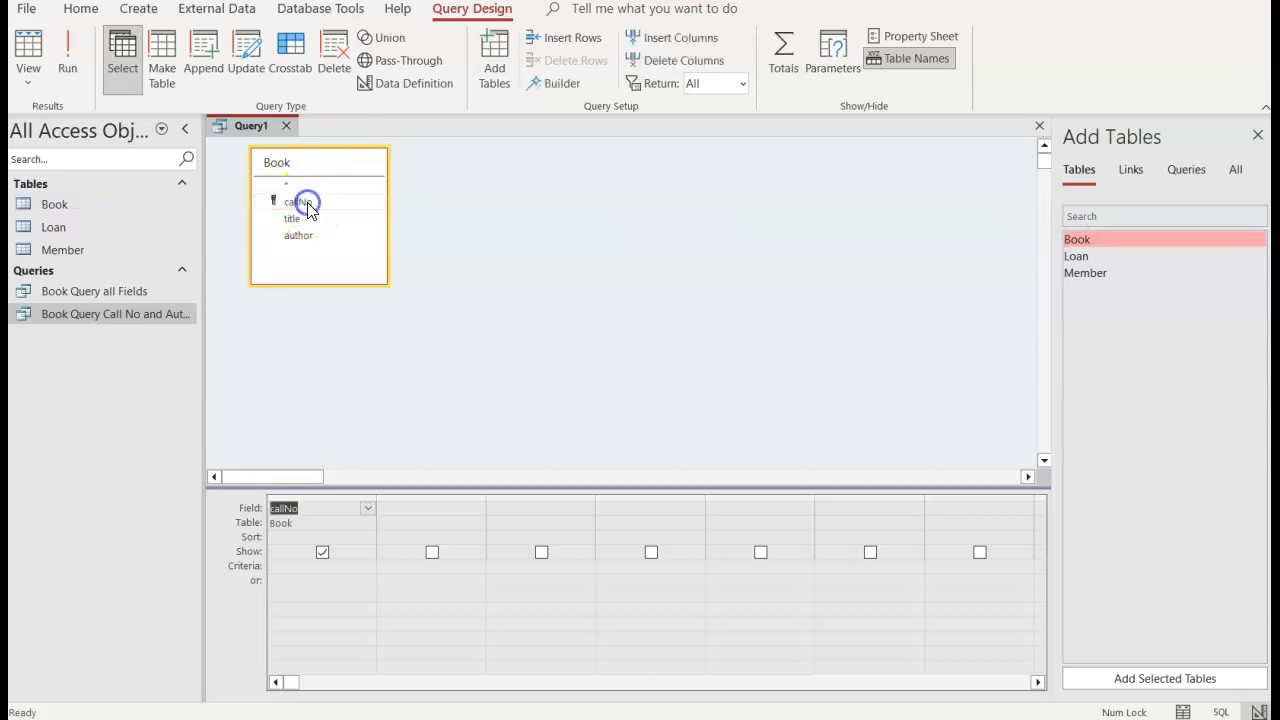
pyautogui.doubleClick(301, 219)
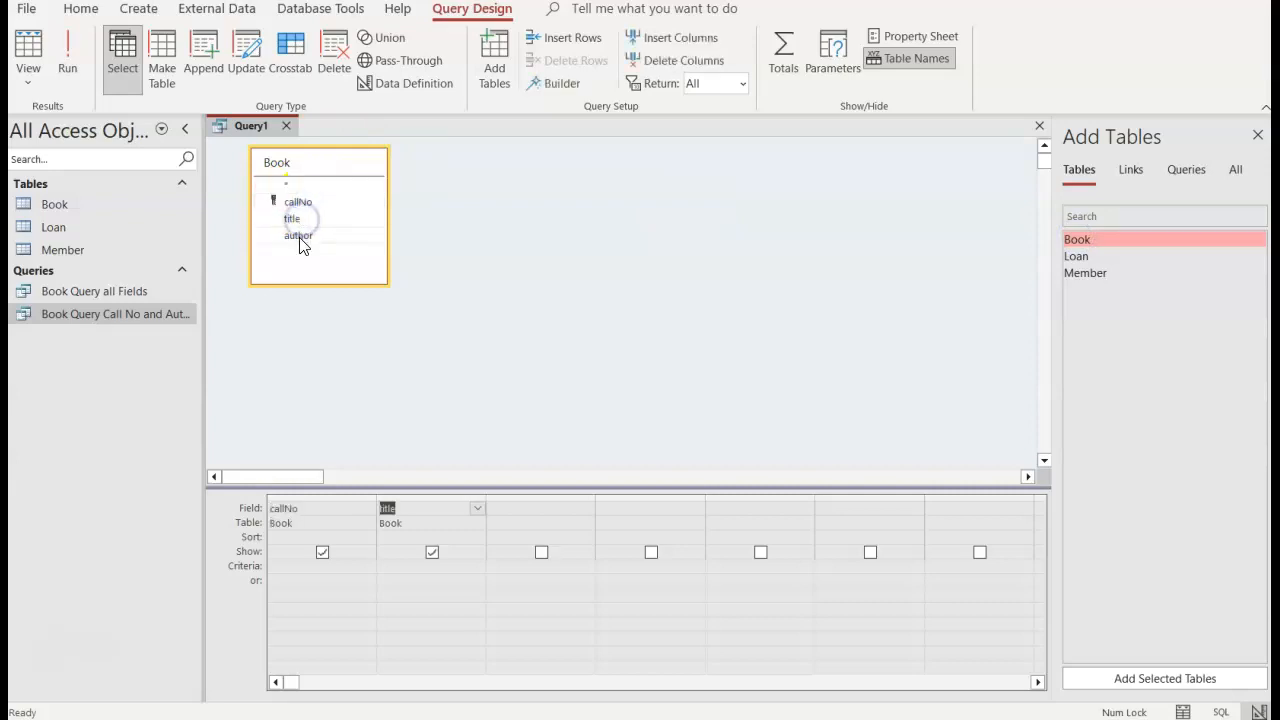
pyautogui.moveTo(298, 236); pyautogui.dragTo(533, 510)
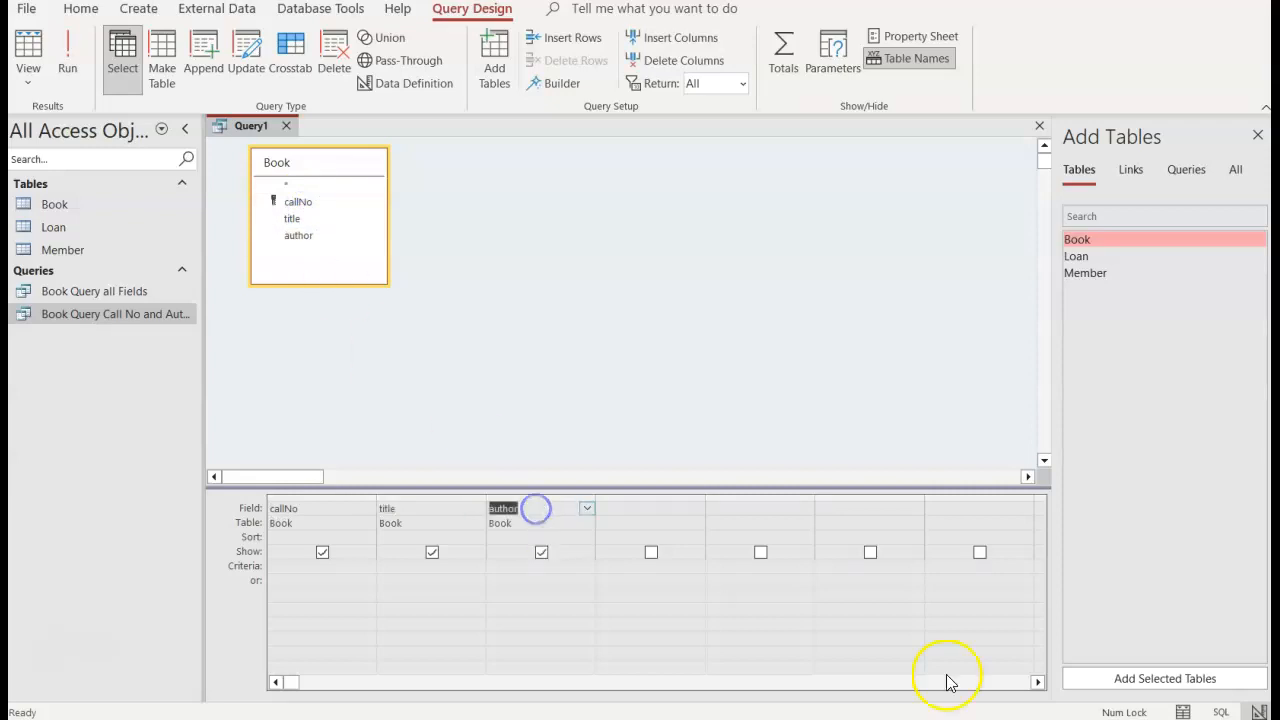
# - Add the author field again in the fourth grid column and delete that duplicate column
pyautogui.moveTo(295, 236); pyautogui.dragTo(677, 503)
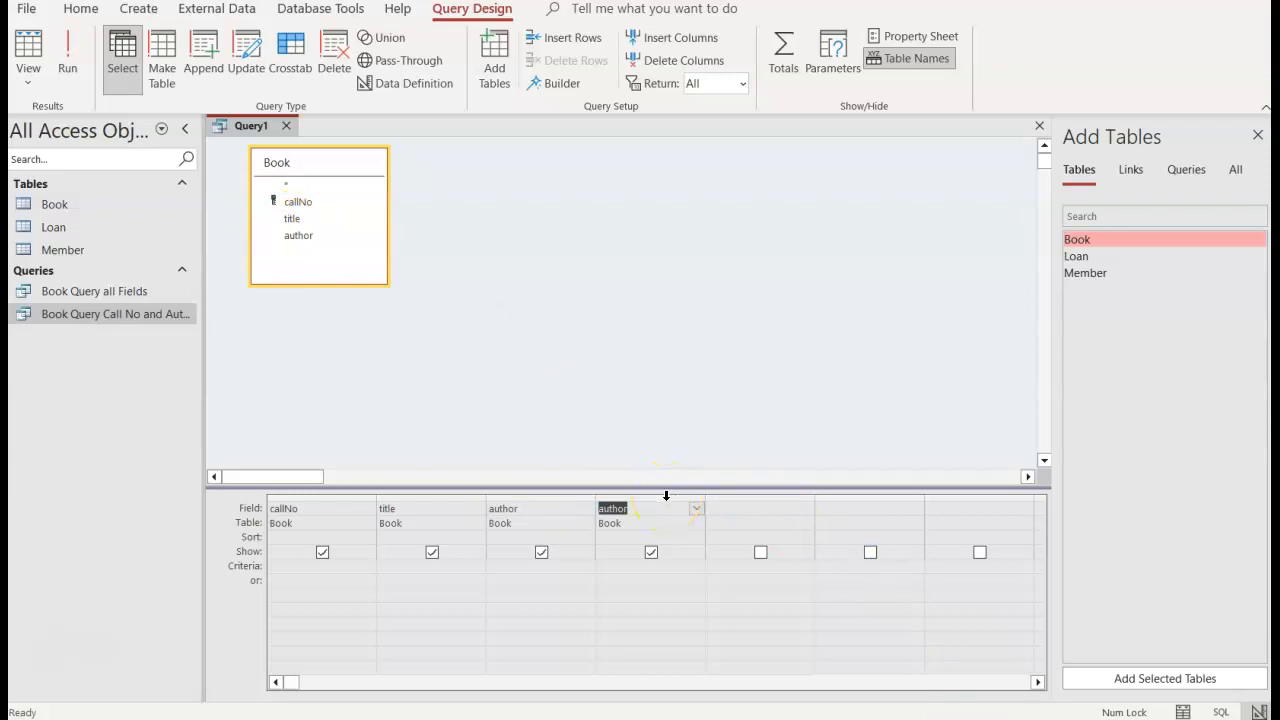
pyautogui.click(666, 496)
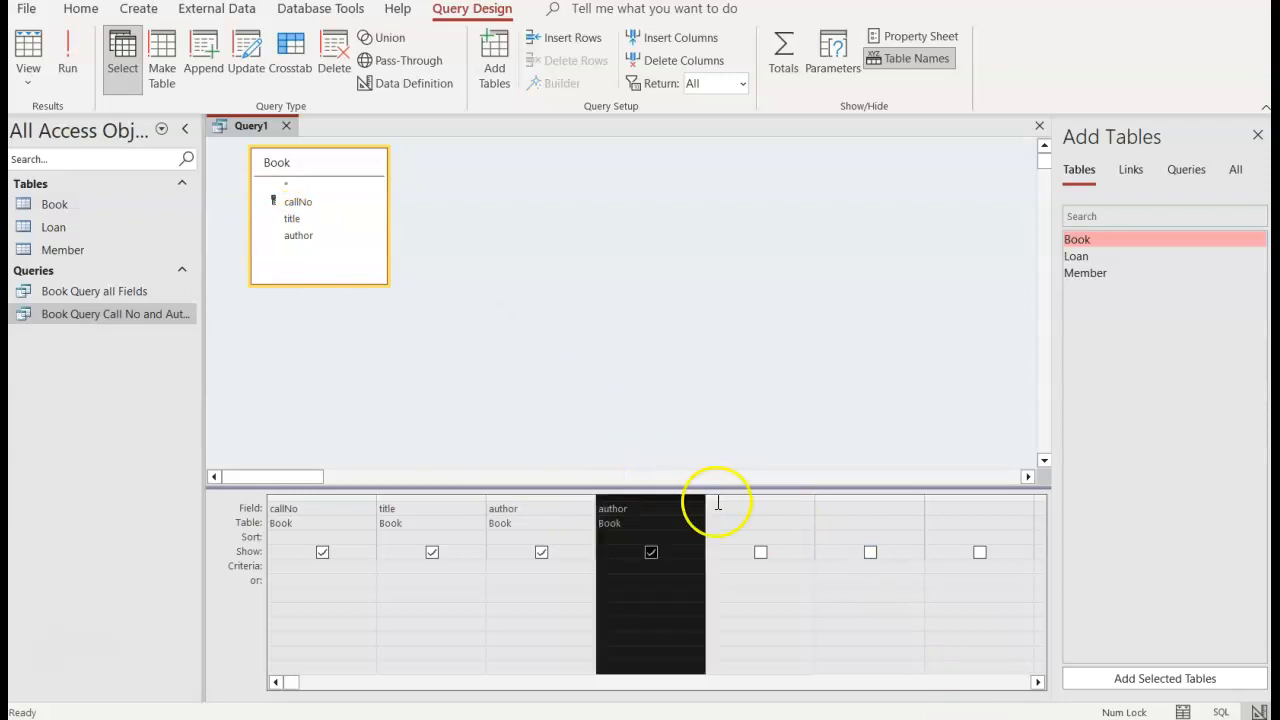
pyautogui.press('Delete')
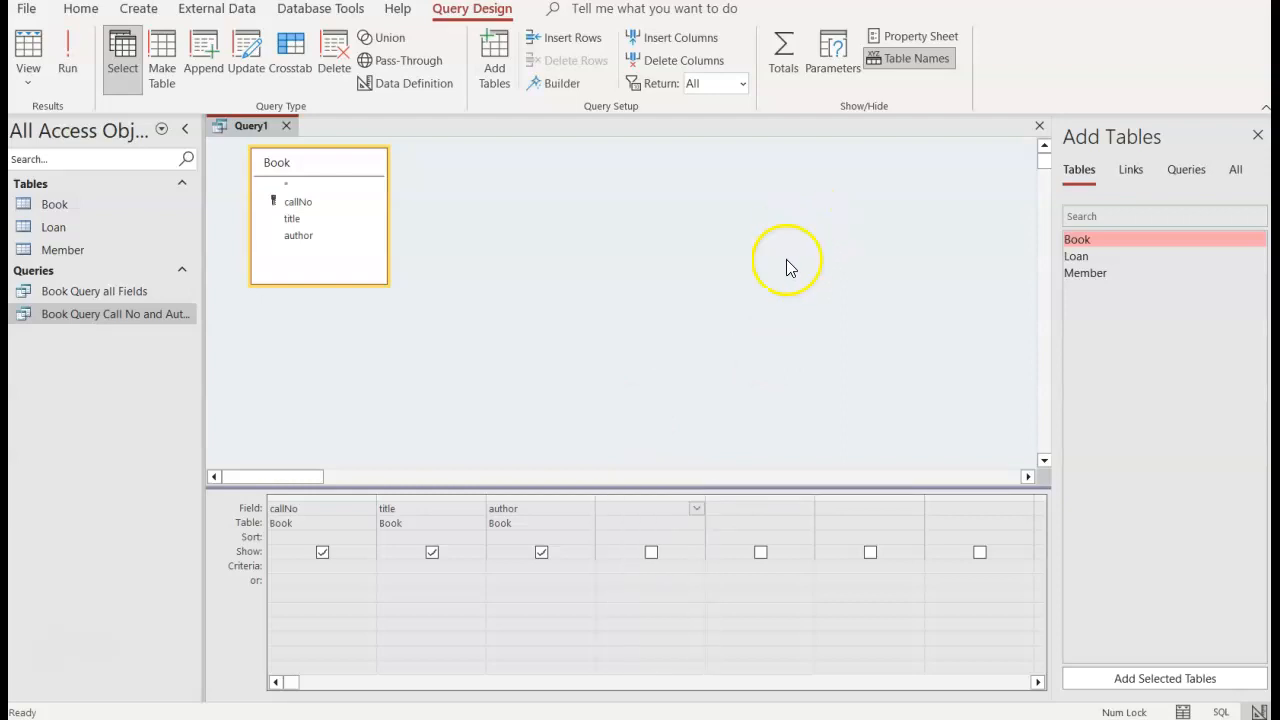
# - Sort the author column of the query in Ascending order and run the query
pyautogui.click(528, 536)
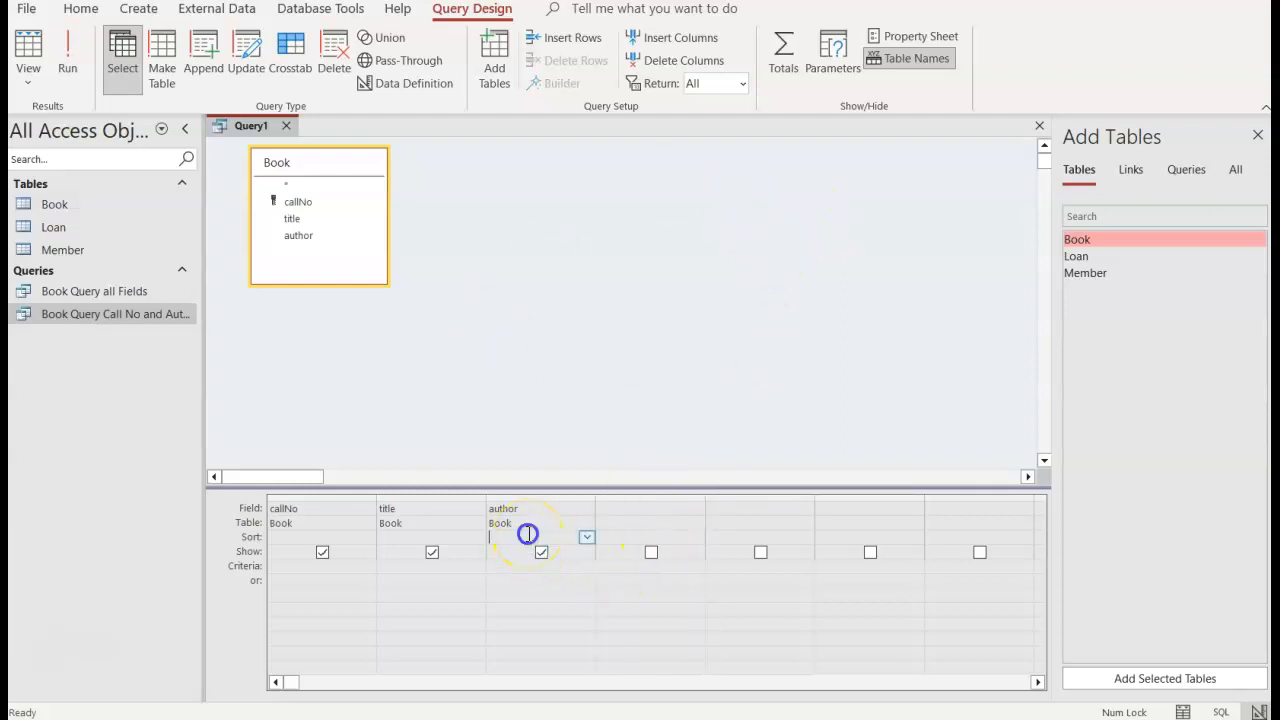
pyautogui.click(589, 537)
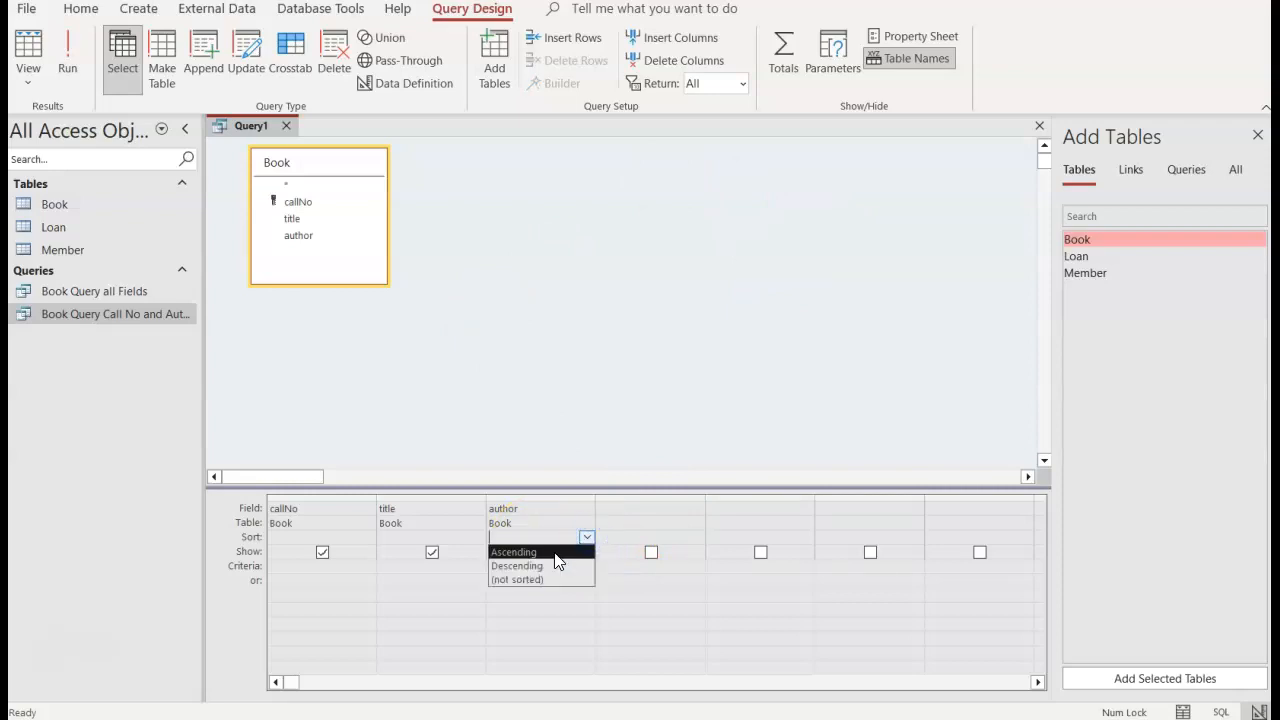
pyautogui.click(553, 553)
pyautogui.click(62, 60)
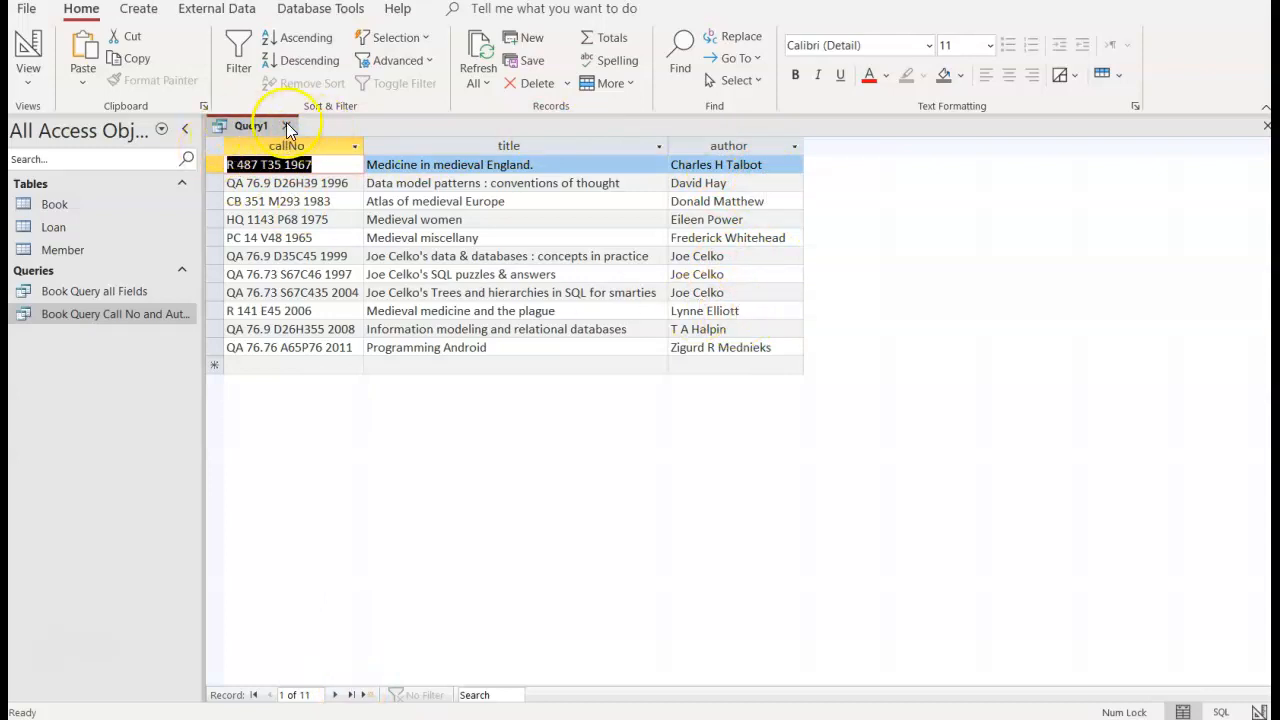
# - Close the new query and save it as Book Query all Fields in alphabetic order
pyautogui.click(287, 127)
pyautogui.click(580, 402)
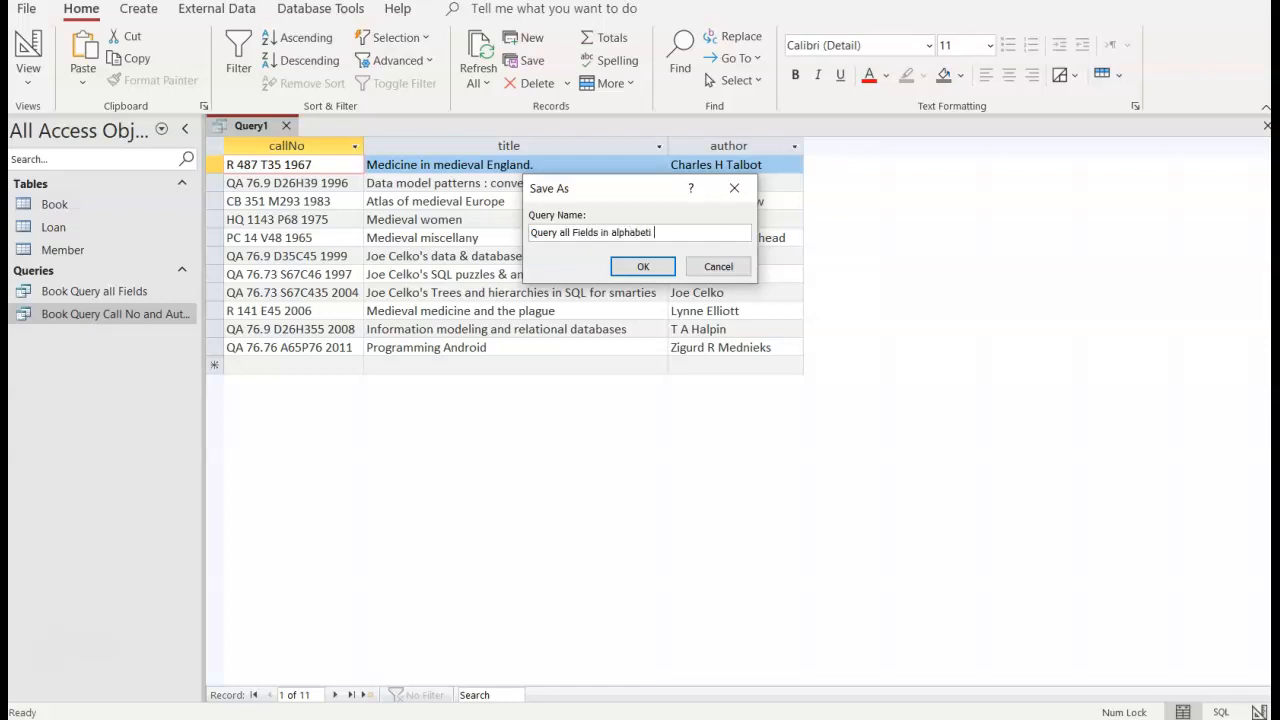
pyautogui.press('Home')
pyautogui.write('Book')
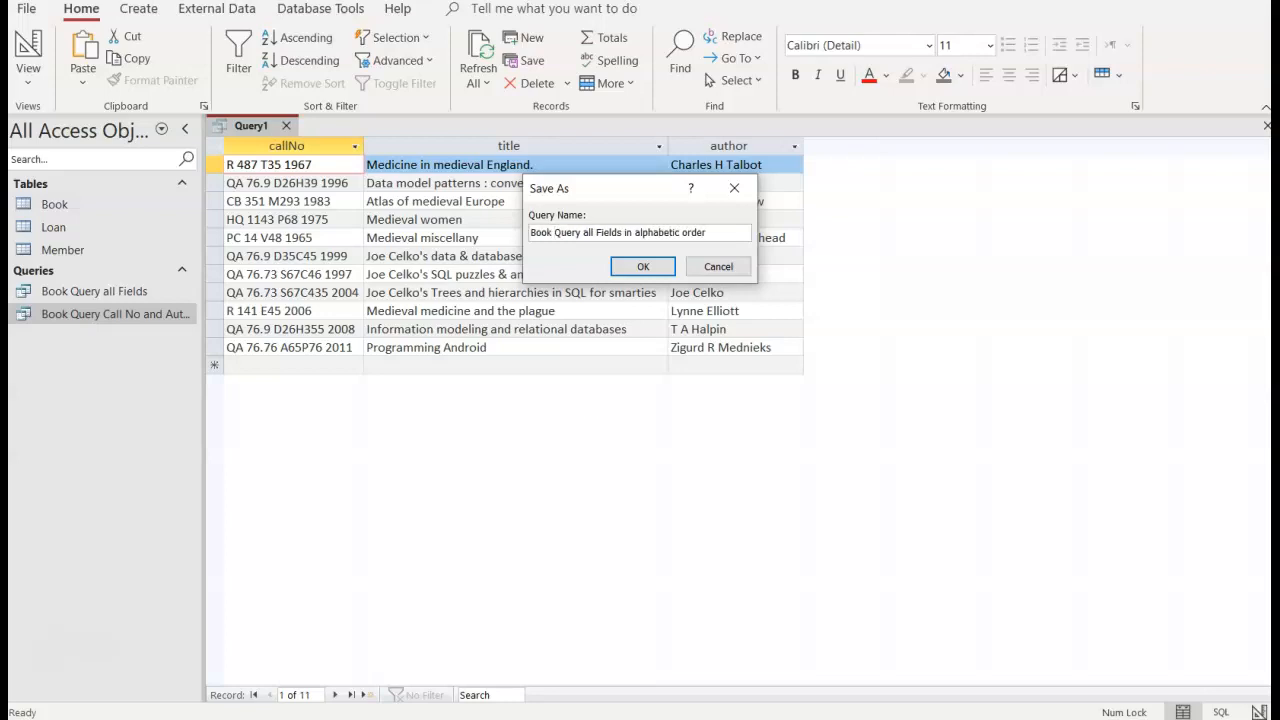
pyautogui.click(651, 268)
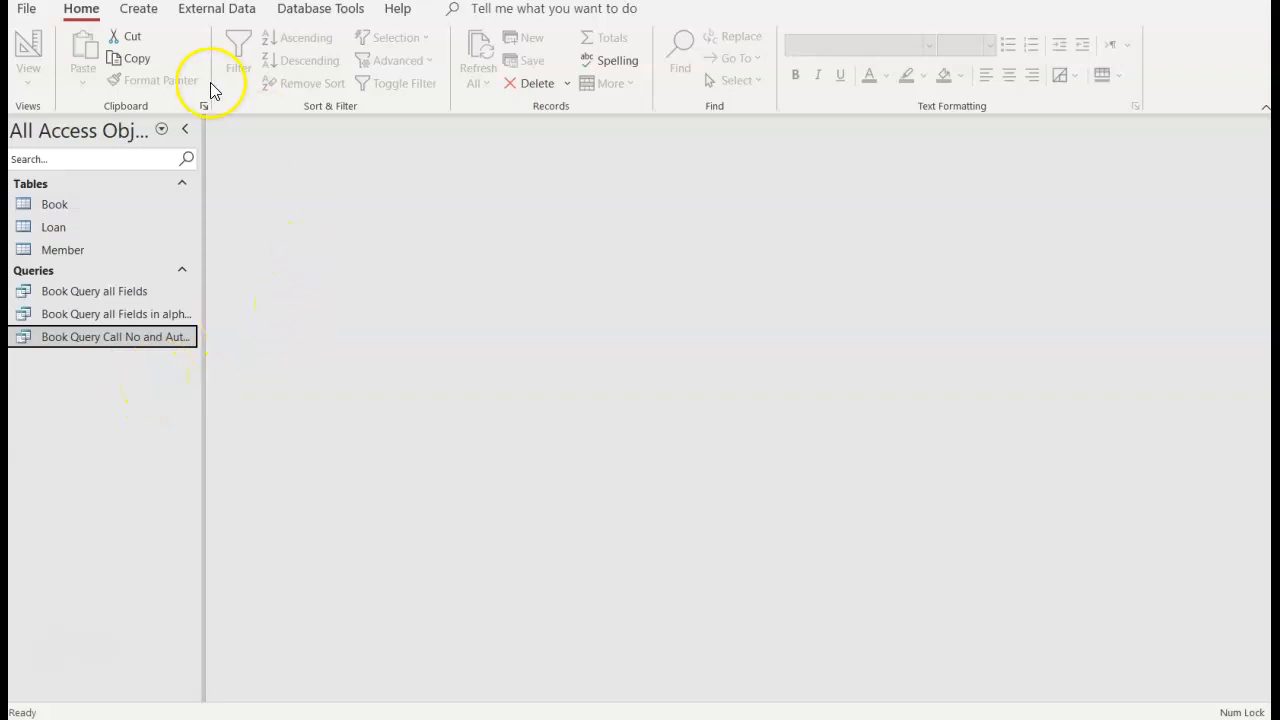
# - Open Book Query Call No and Author, examine its design, and close it
pyautogui.doubleClick(122, 336)
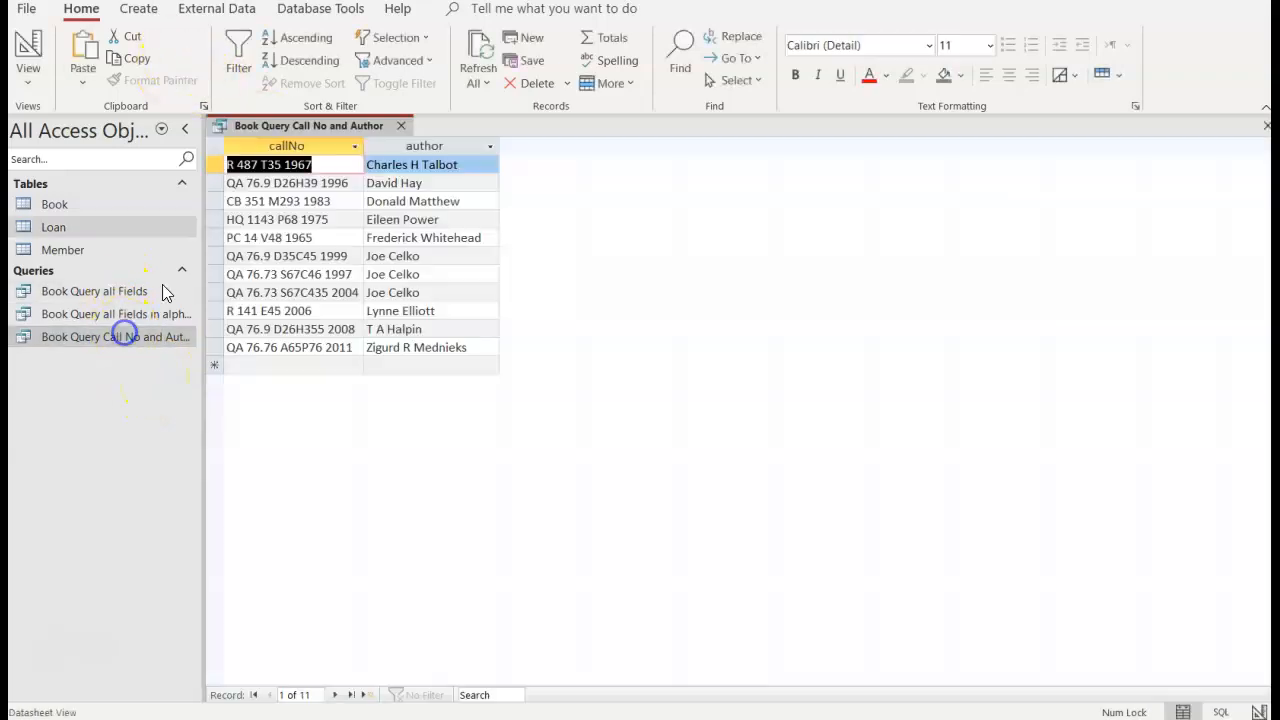
pyautogui.click(28, 45)
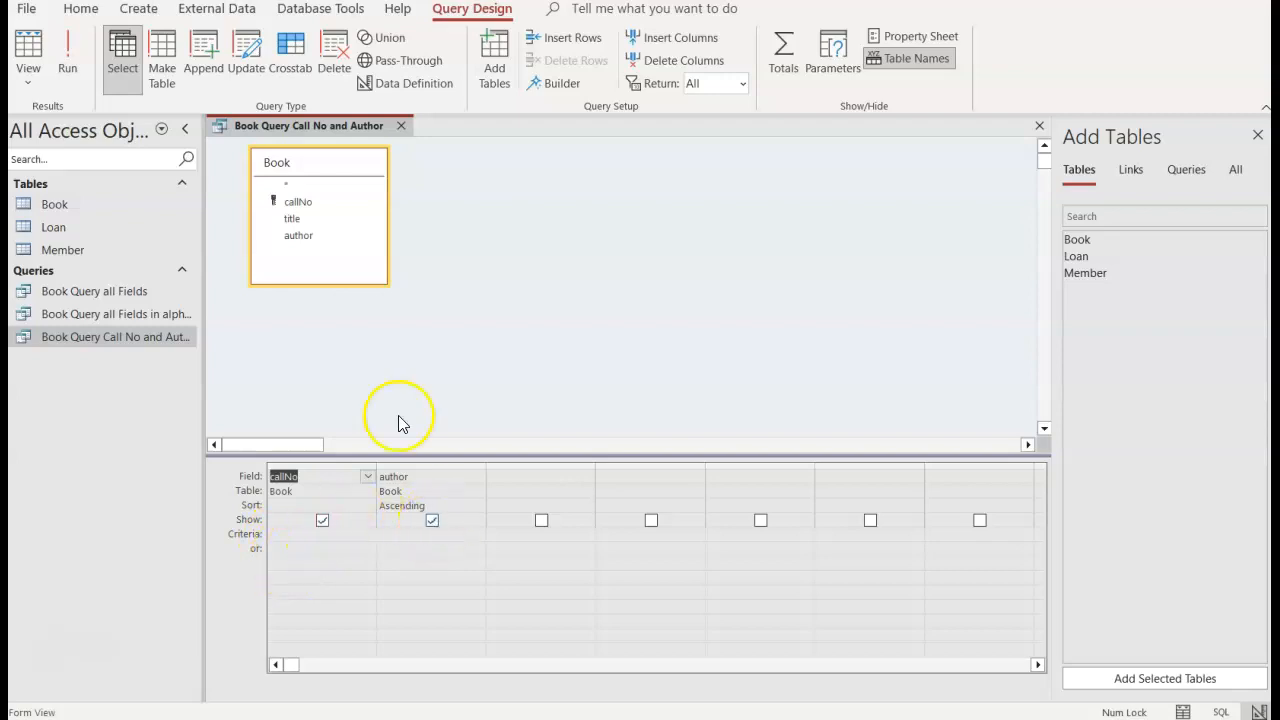
pyautogui.click(404, 126)
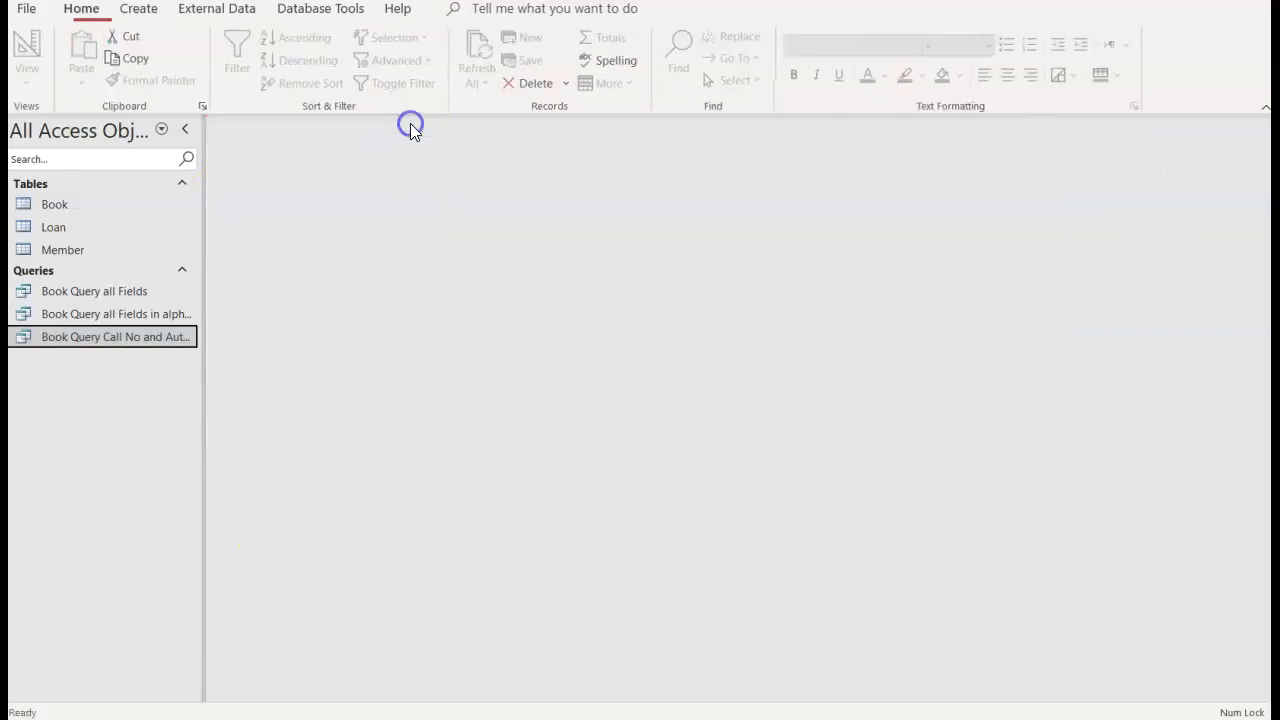
# - Hide the title field in the design of Book Query all Fields in alphabetic order and run the query
pyautogui.doubleClick(176, 318)
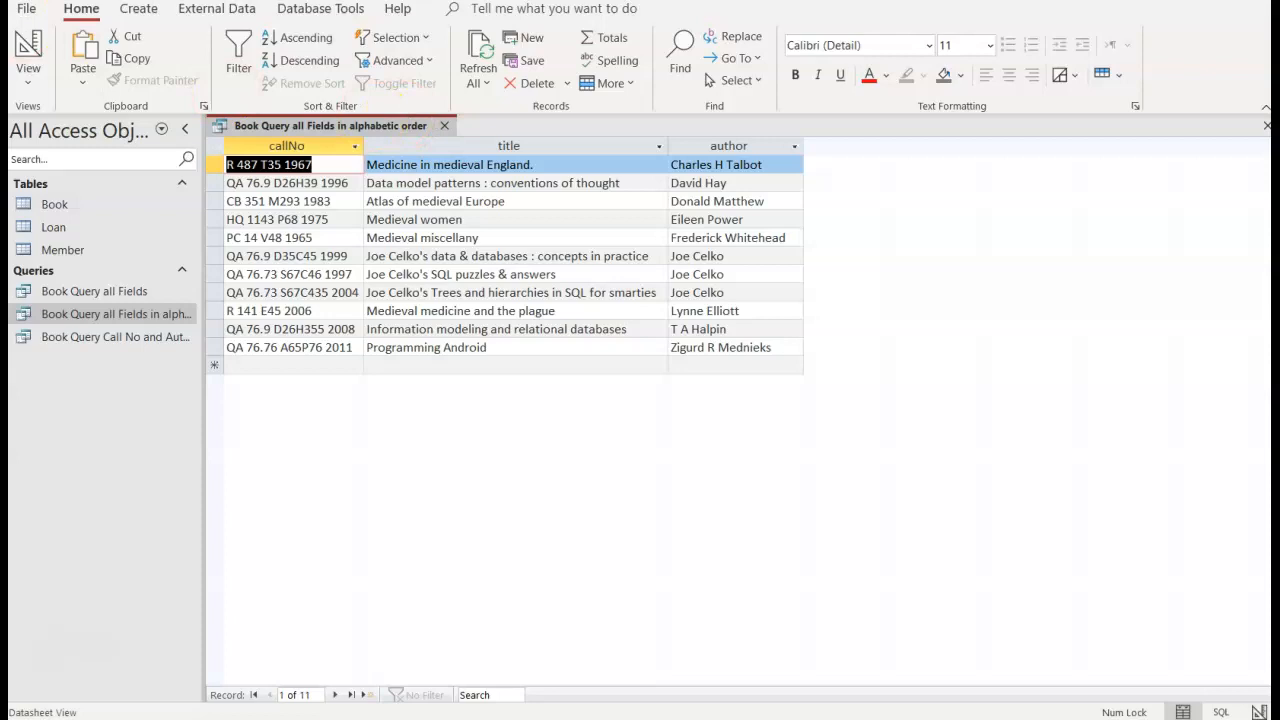
pyautogui.click(28, 48)
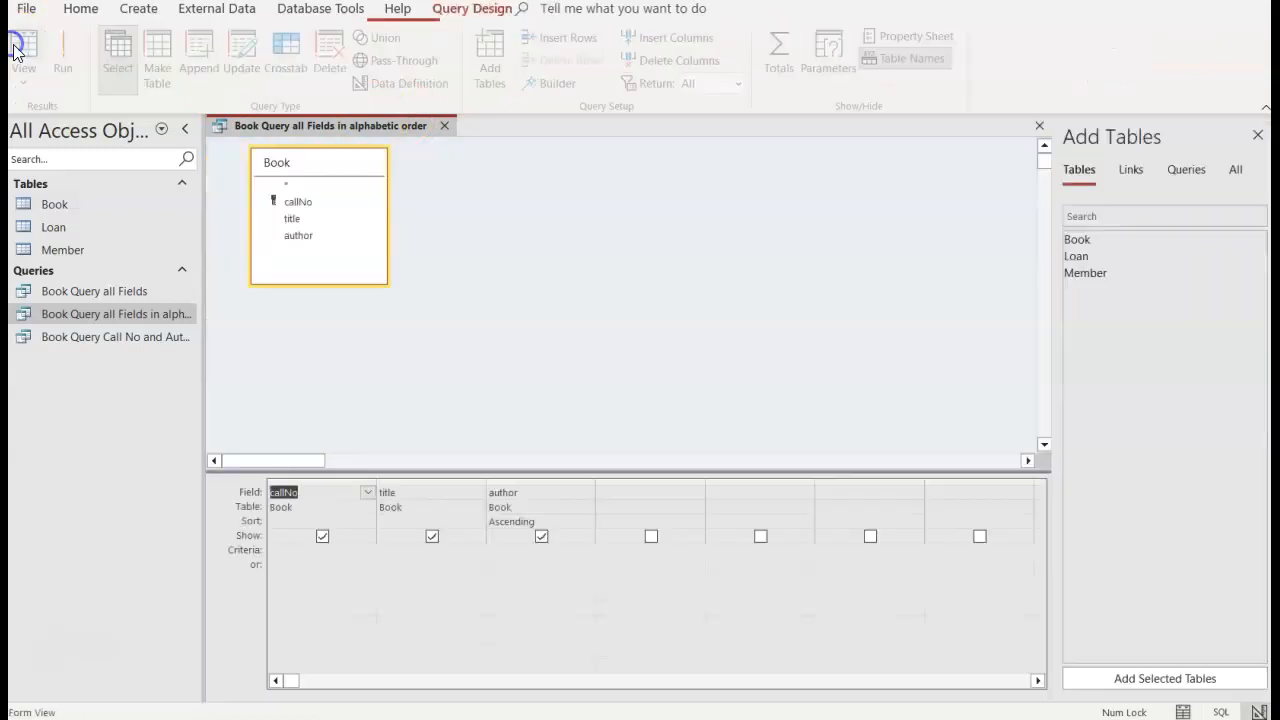
pyautogui.click(431, 538)
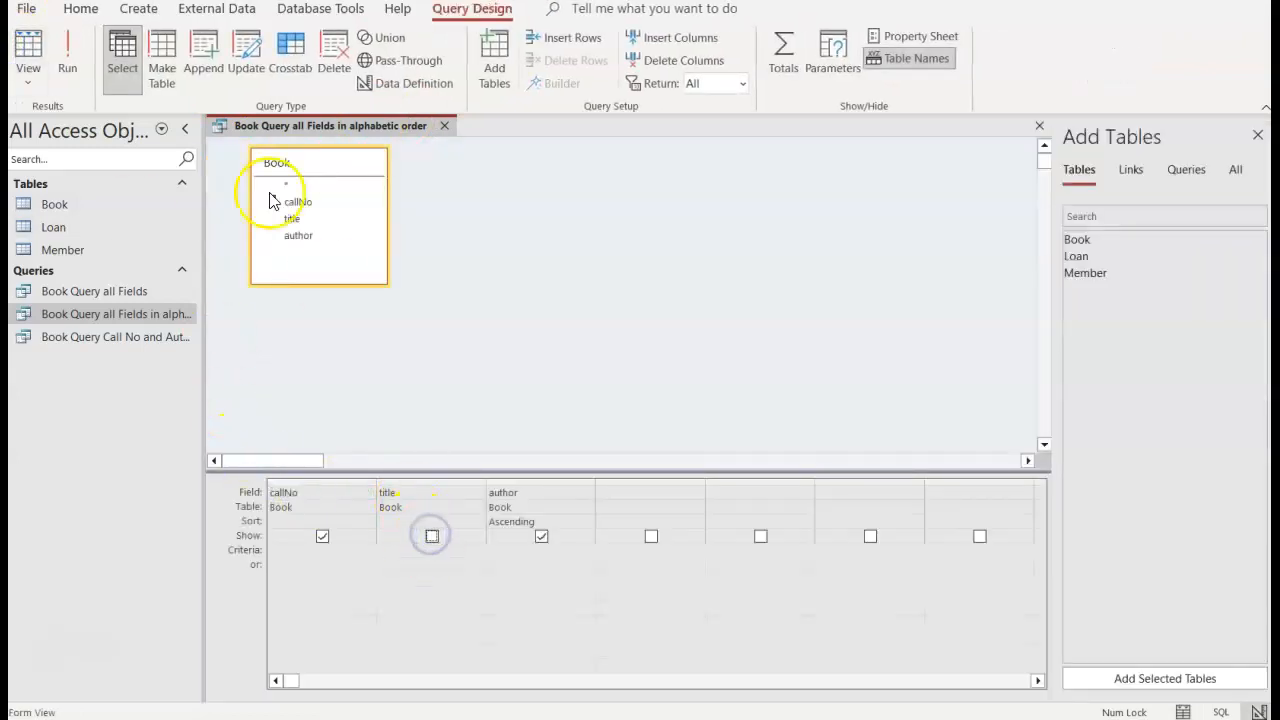
pyautogui.click(67, 63)
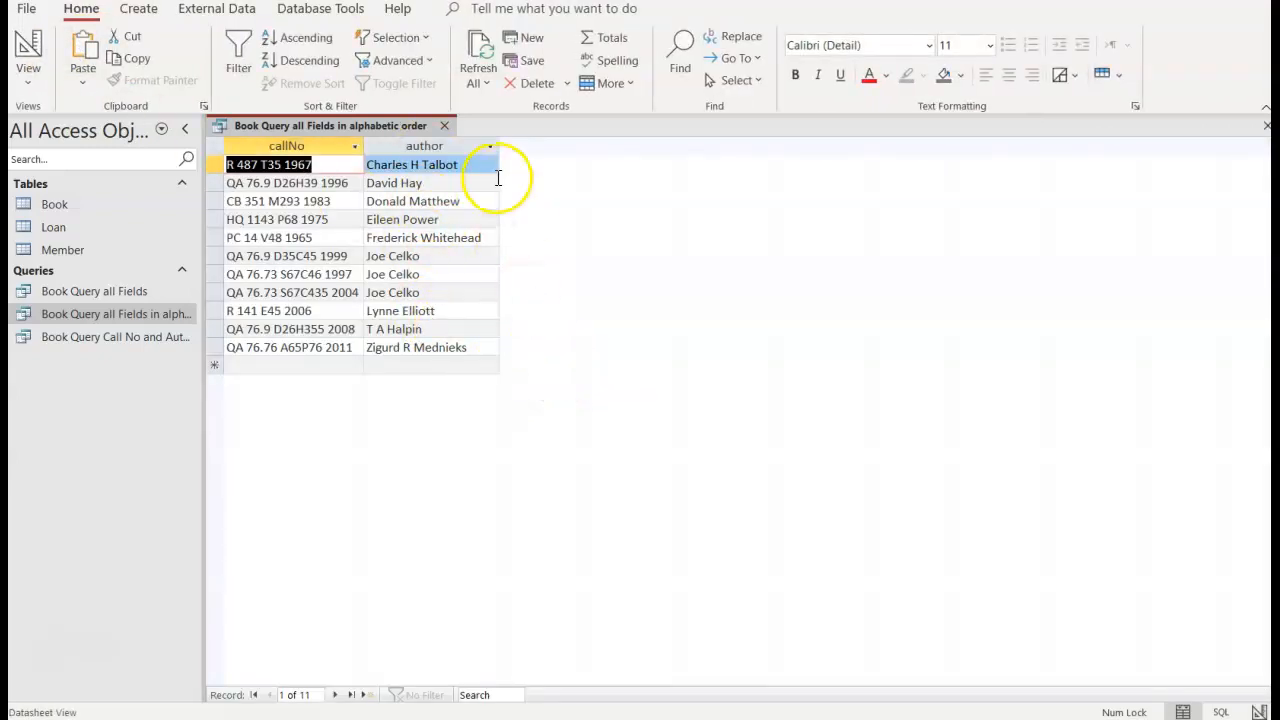
# - Close Book Query all Fields in alphabetic order and save its design changes
pyautogui.click(444, 128)
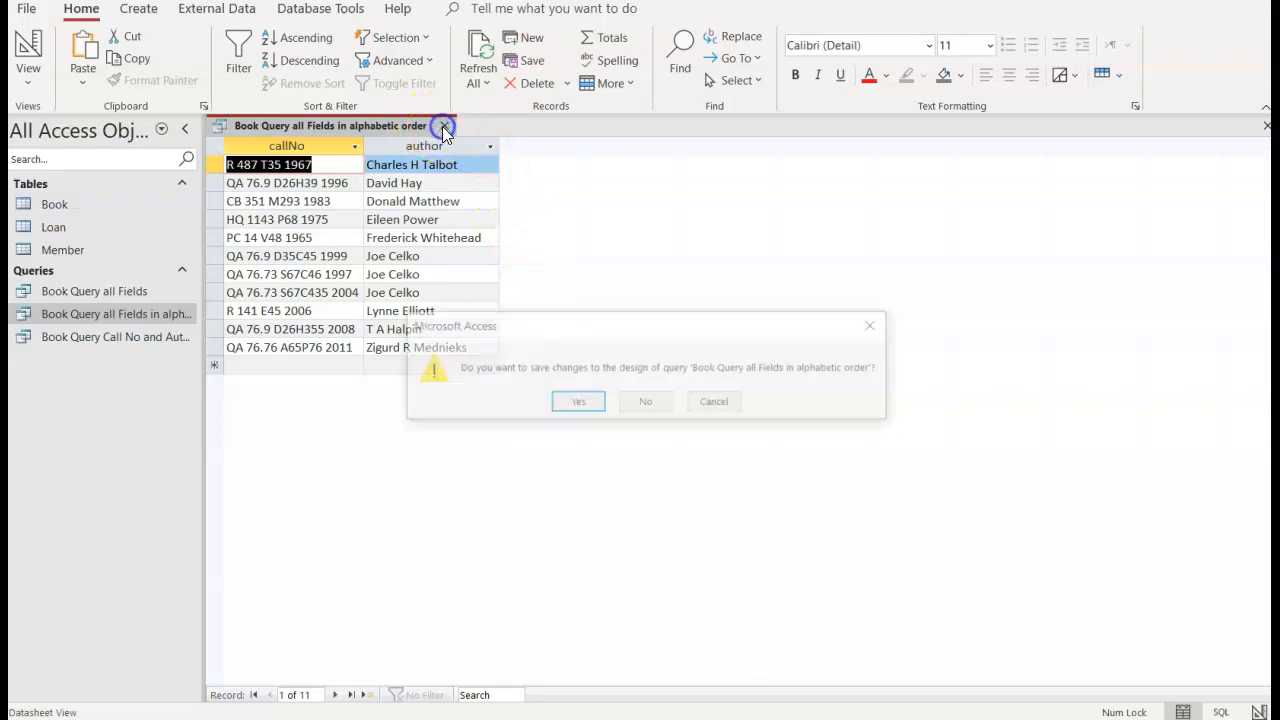
pyautogui.click(576, 403)
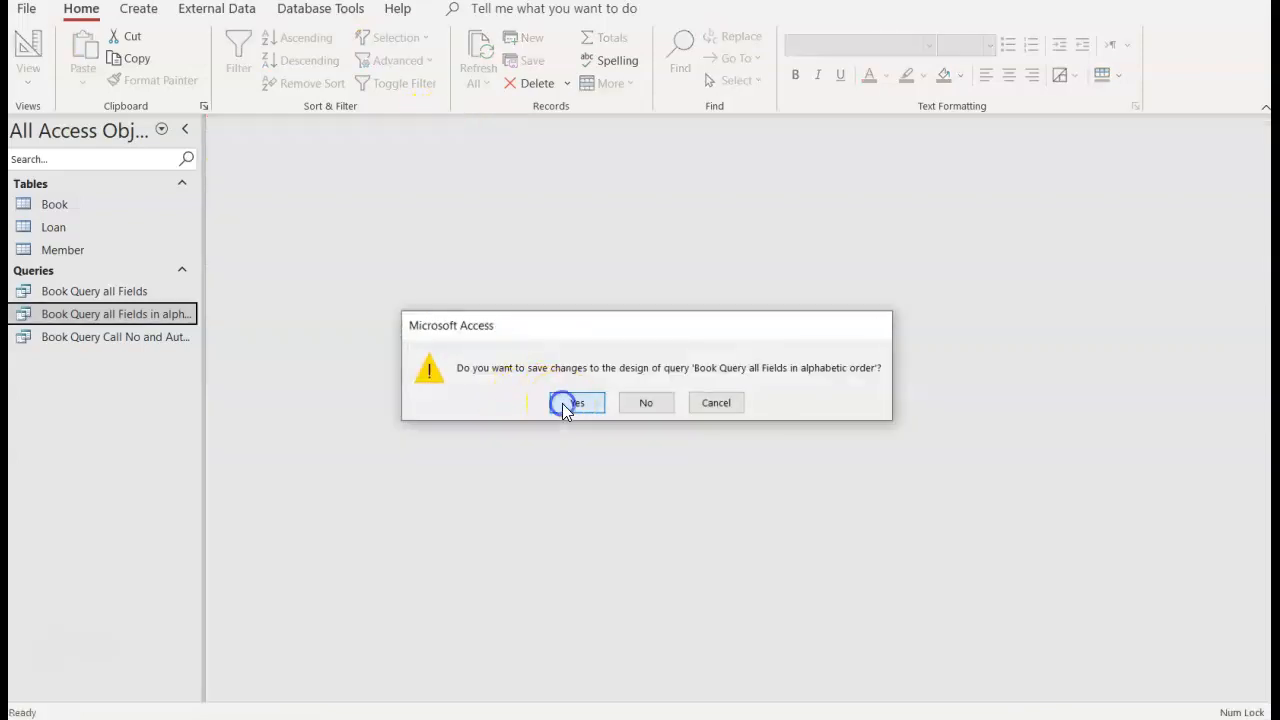
pyautogui.click(389, 520)
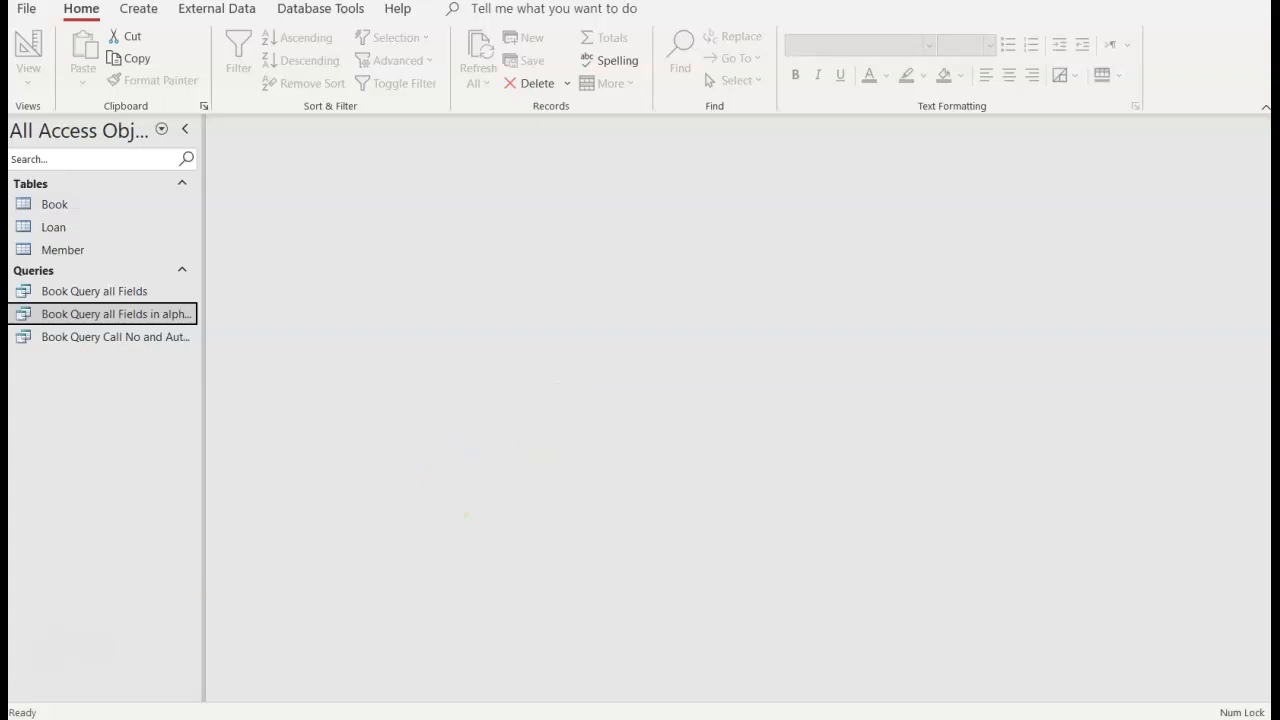